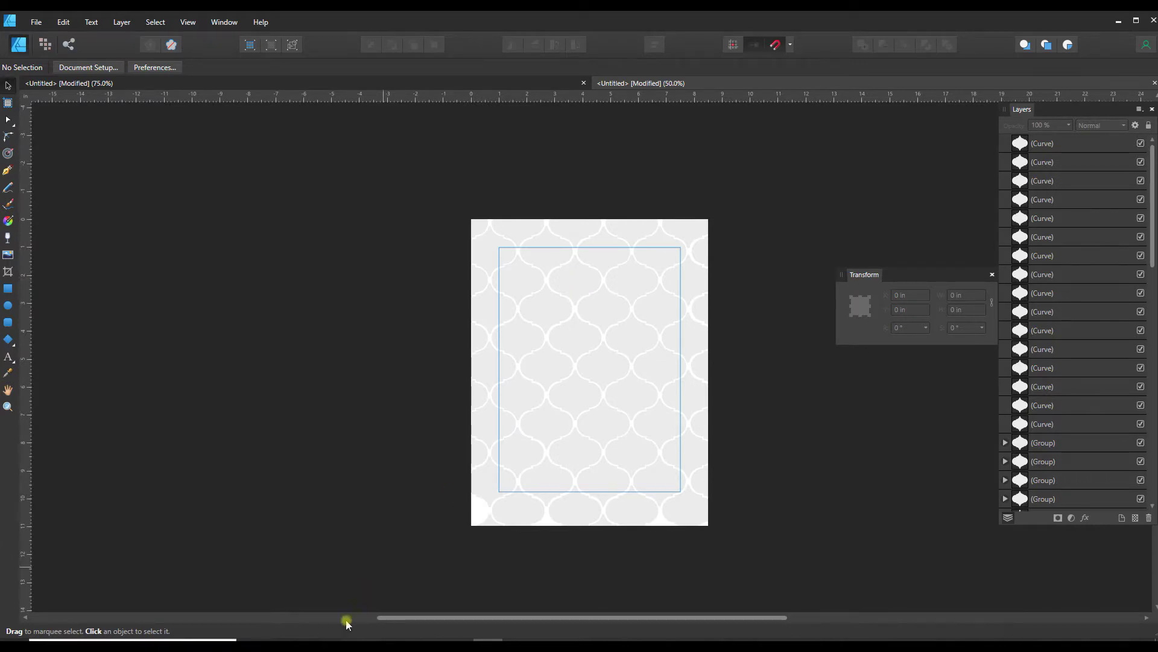
- Bring forward the Chrome window showing the Pixabay rock tile marble page
{"action": "key", "text": "alt+Tab"}
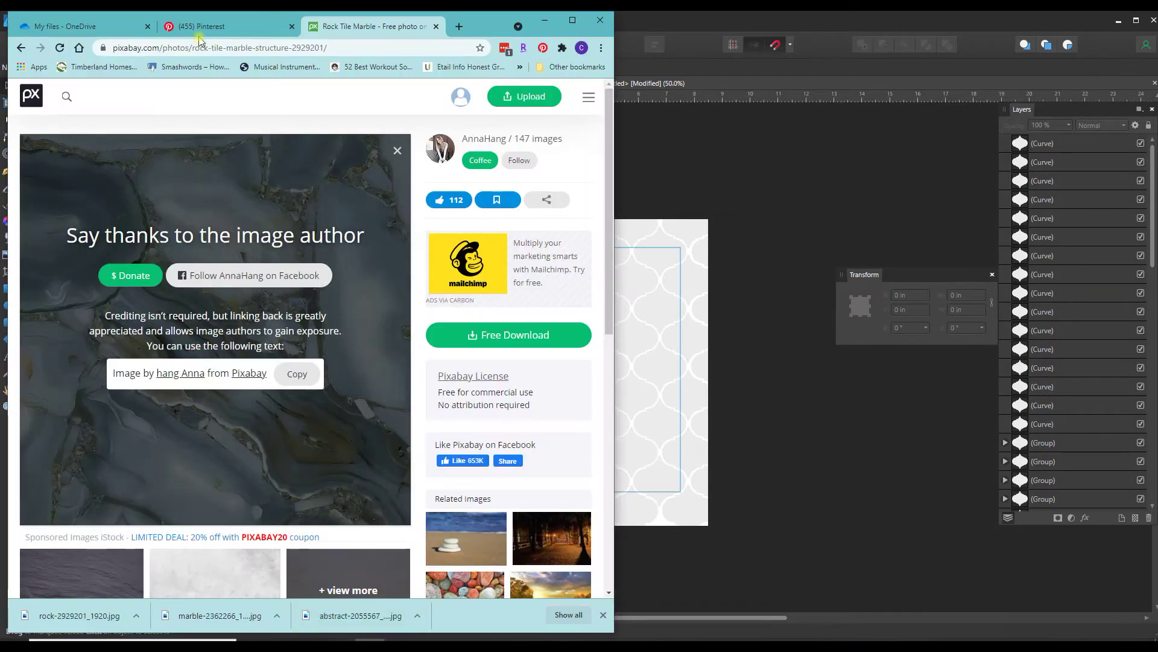
- Look over the Pinterest half-drop tile pattern page, then minimize Chrome back to Affinity Designer
{"action": "left_click", "coordinate": [202, 27]}
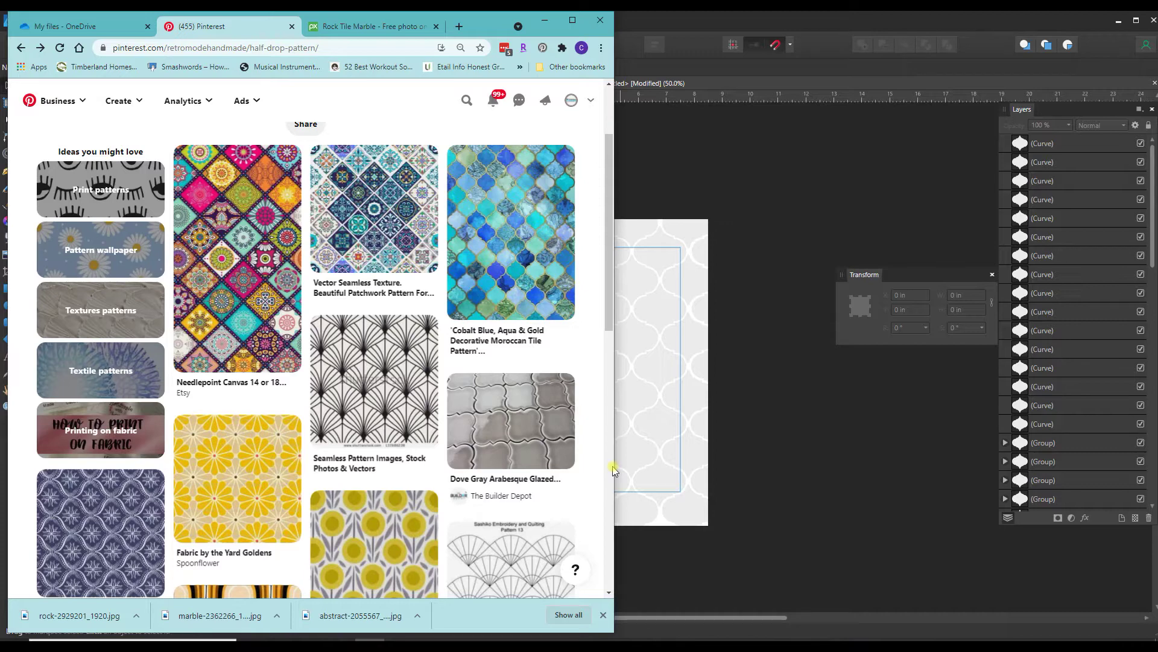
{"action": "left_click", "coordinate": [800, 418]}
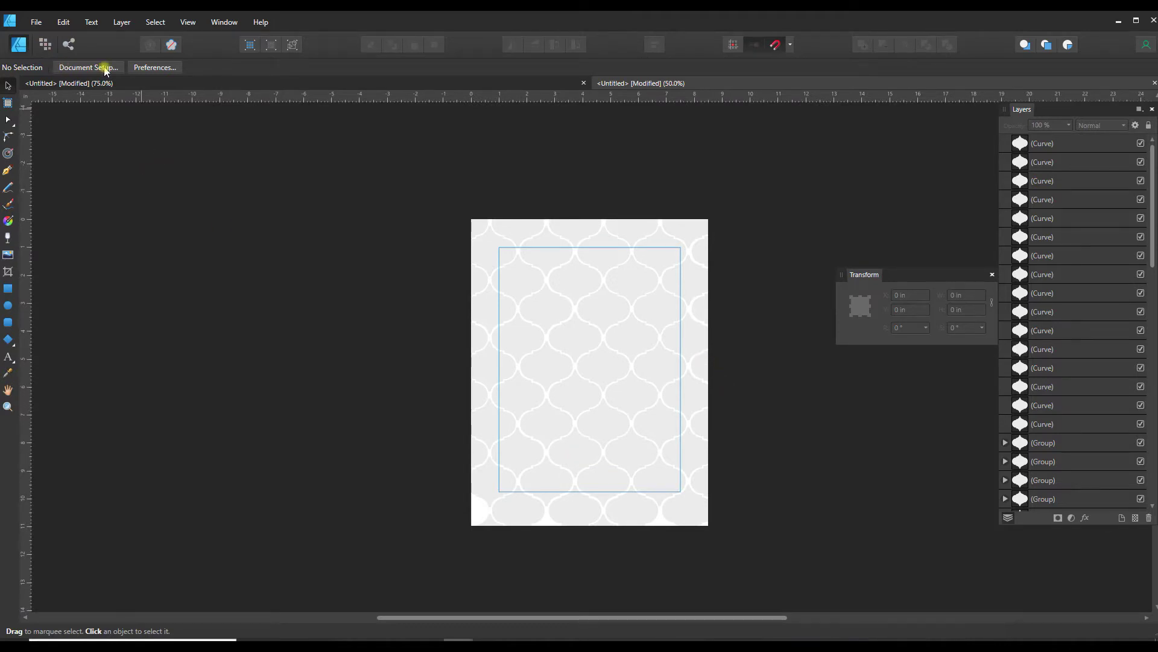
- Uncheck Include Margins in Document Setup and confirm the change
{"action": "left_click", "coordinate": [85, 67]}
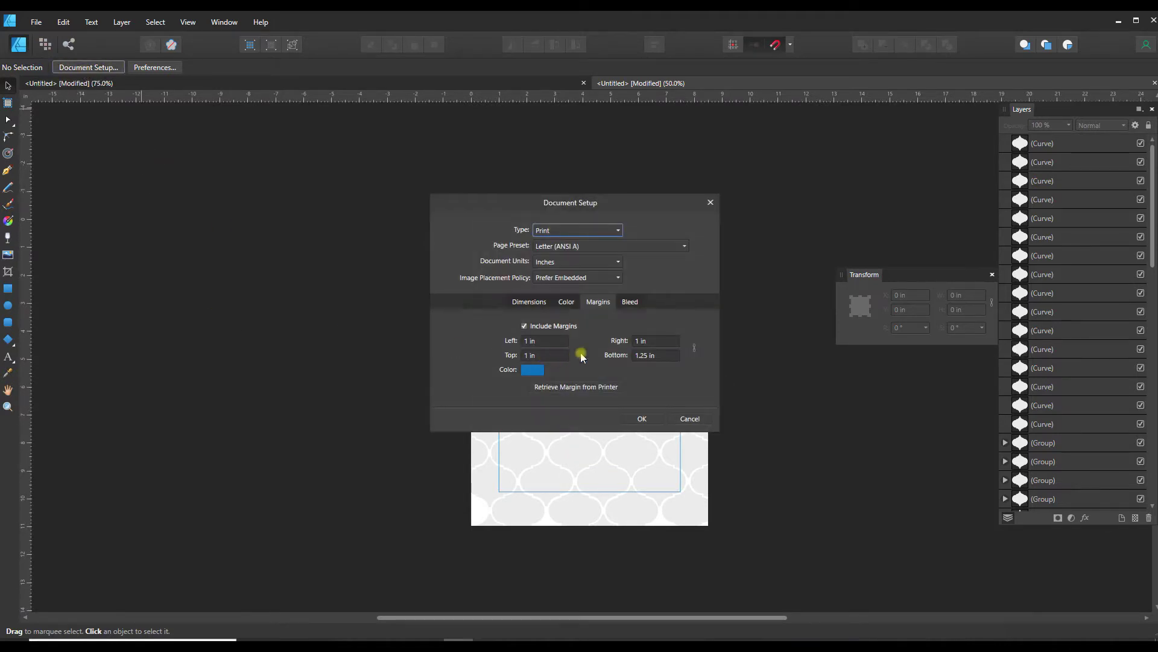
{"action": "left_click", "coordinate": [524, 327]}
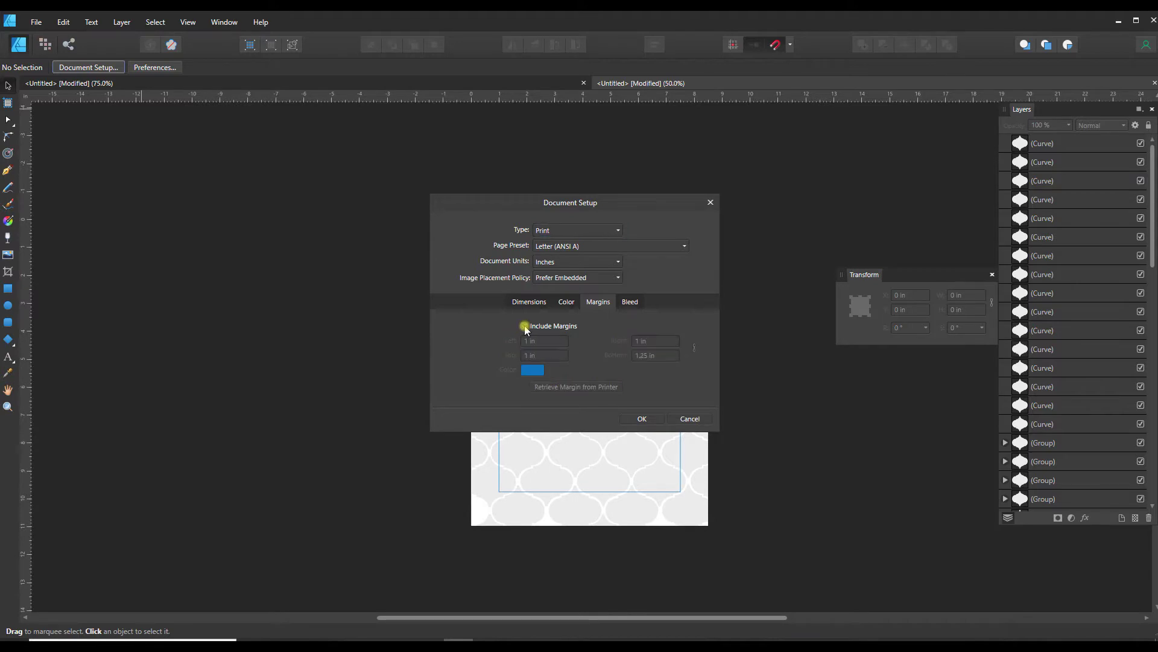
{"action": "left_click", "coordinate": [640, 418]}
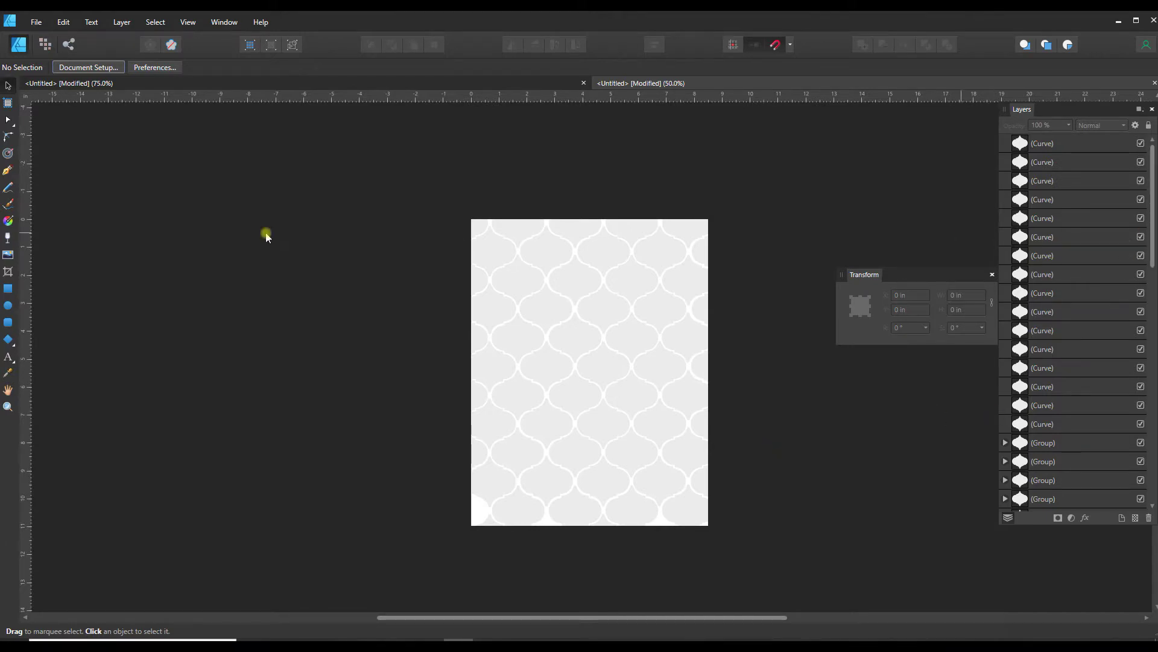
- Draw a rectangle and set its size to 8.5 in wide by 11 in high
{"action": "left_click", "coordinate": [7, 289]}
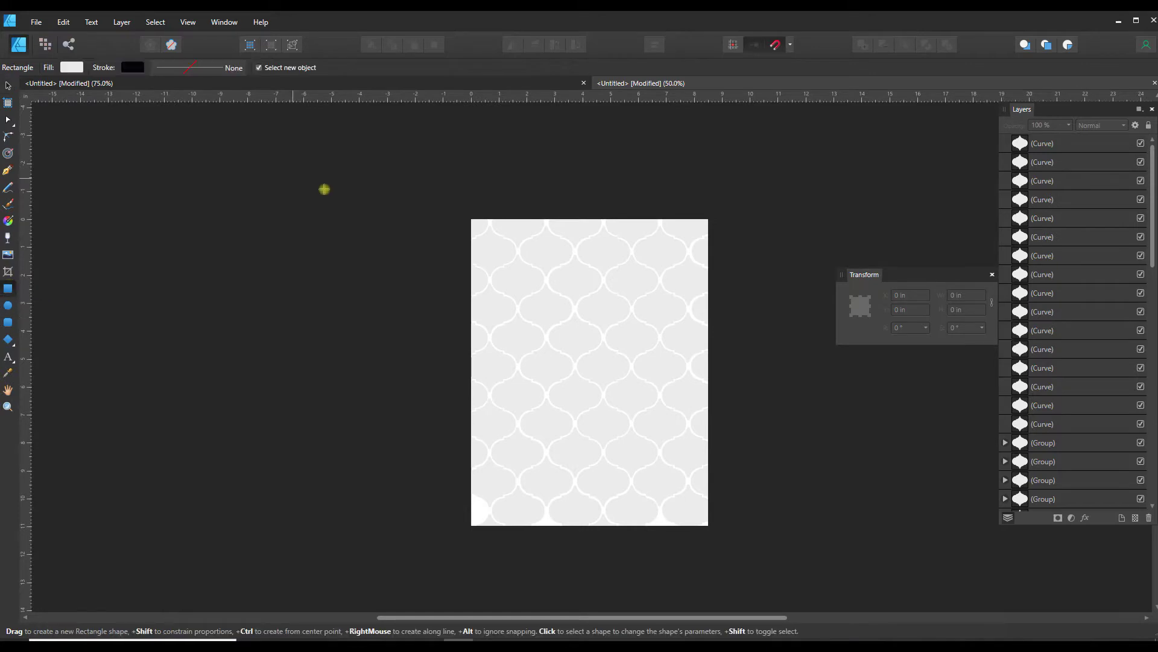
{"action": "left_click_drag", "start_coordinate": [311, 184], "coordinate": [572, 565]}
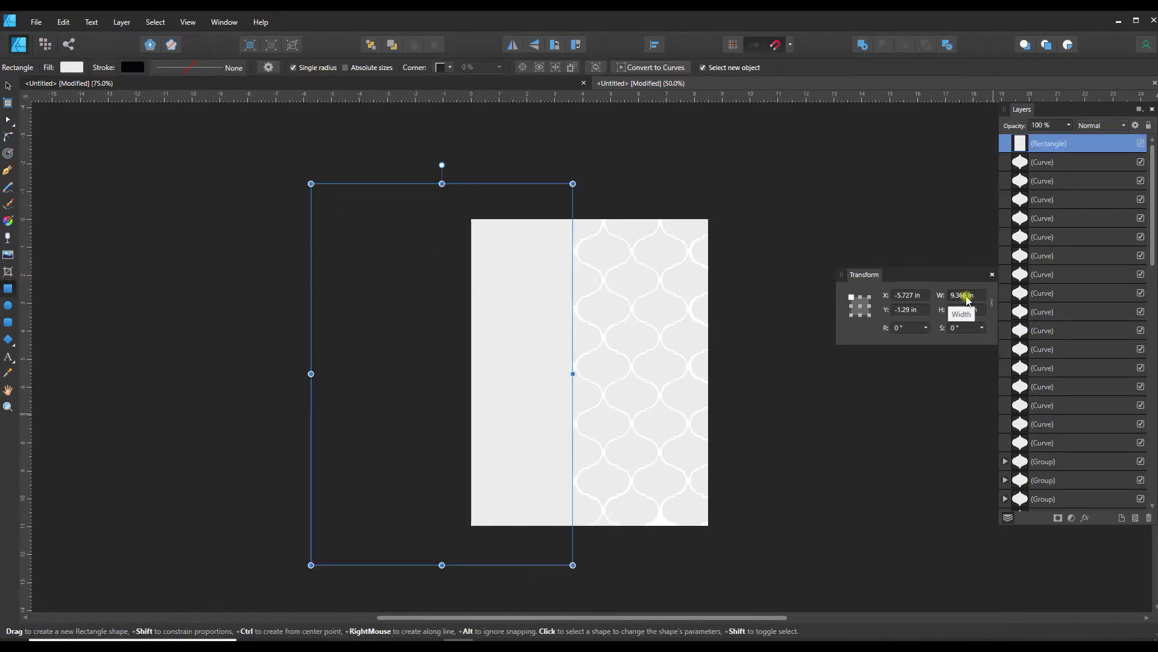
{"action": "left_click", "coordinate": [966, 295]}
{"action": "type", "text": "8.5"}
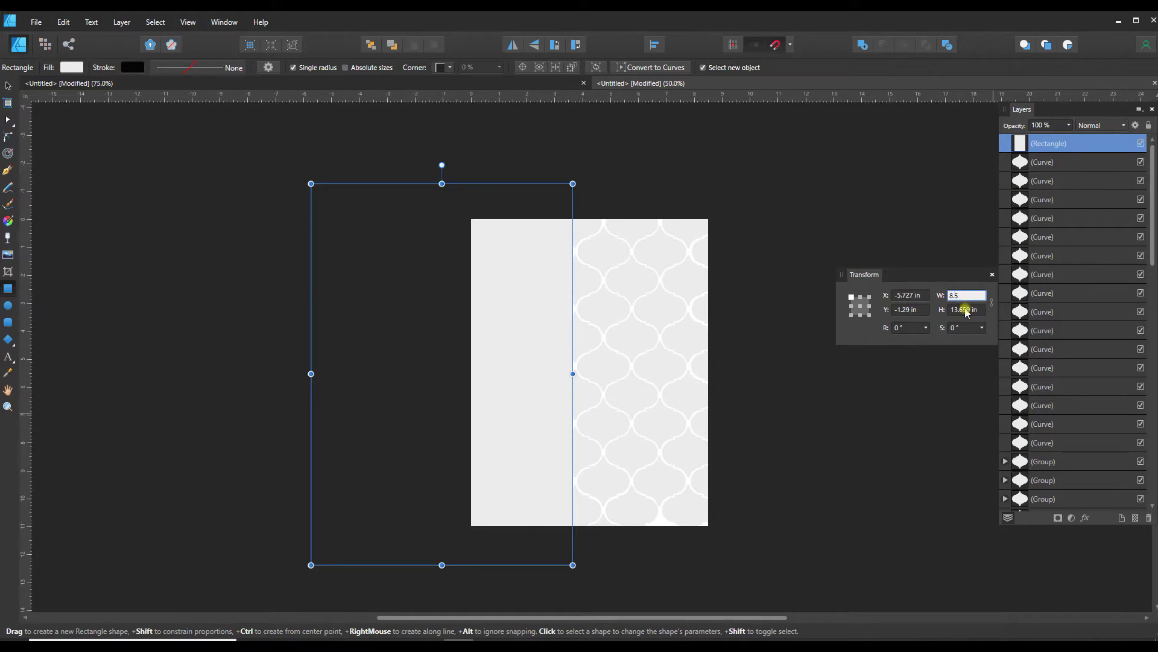
{"action": "left_click", "coordinate": [965, 310]}
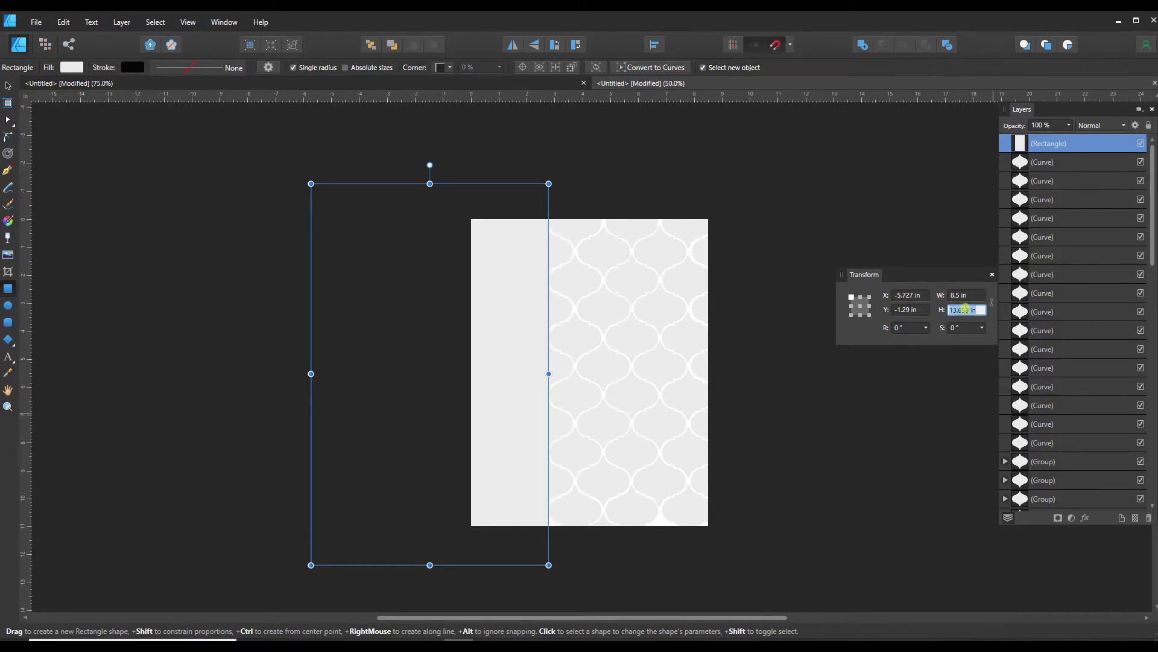
{"action": "type", "text": "11"}
{"action": "key", "text": "Return"}
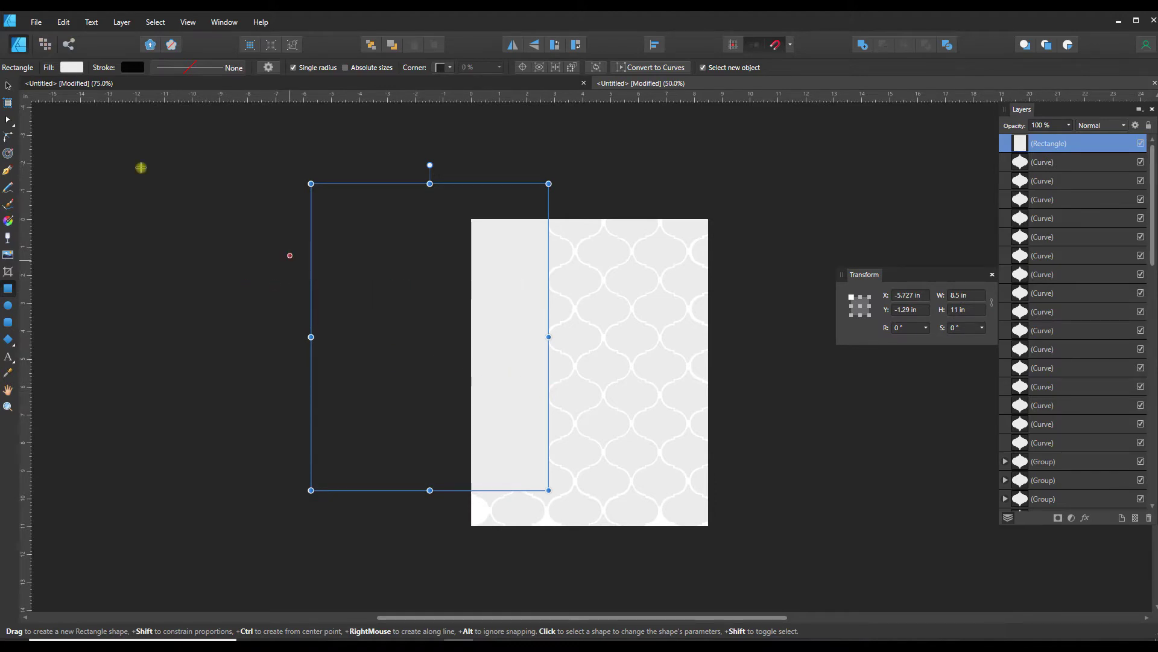
- Give the rectangle a Bitmap fill using abstract-1846836_1920.jpg from Downloads
{"action": "left_click", "coordinate": [8, 221]}
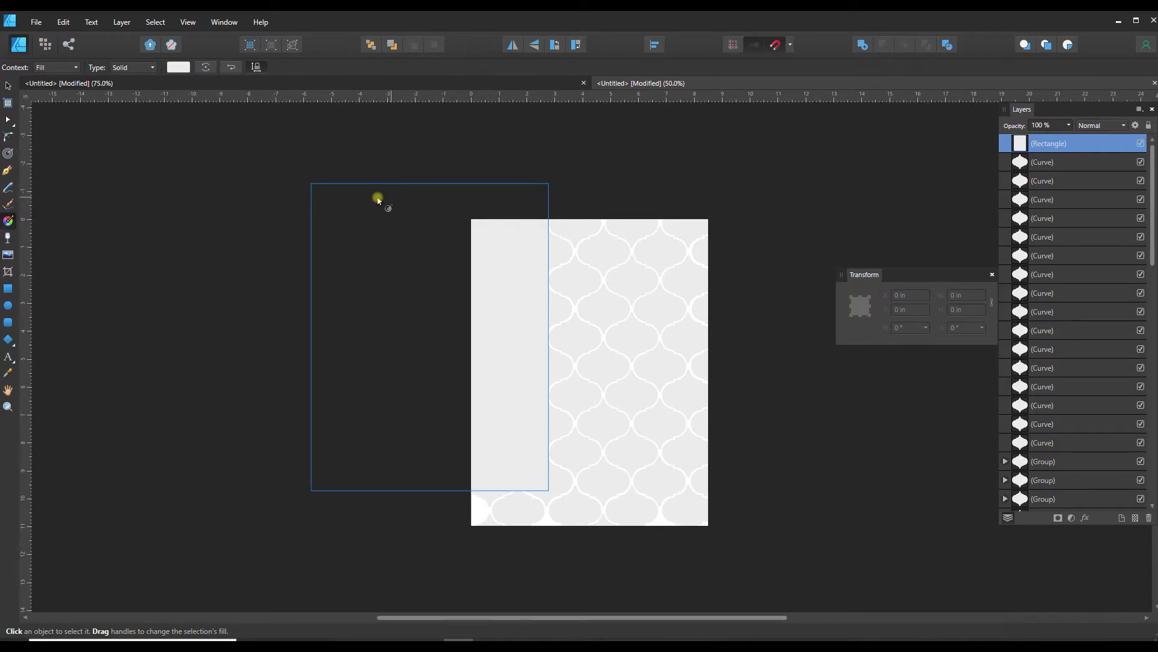
{"action": "left_click", "coordinate": [146, 68]}
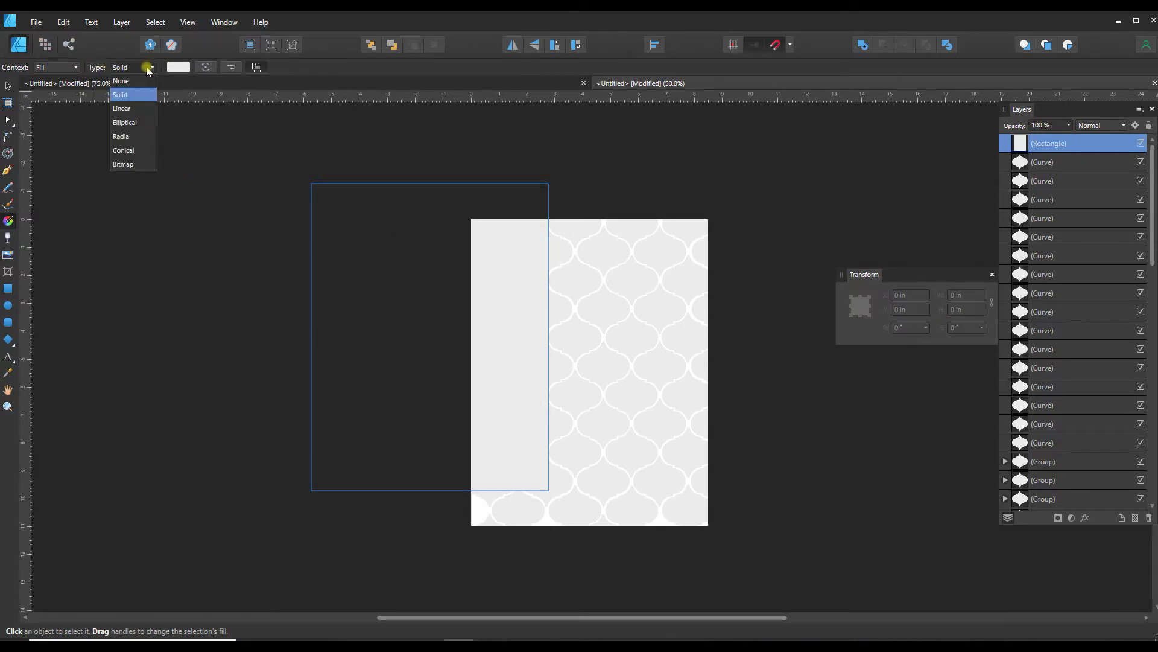
{"action": "left_click", "coordinate": [124, 165]}
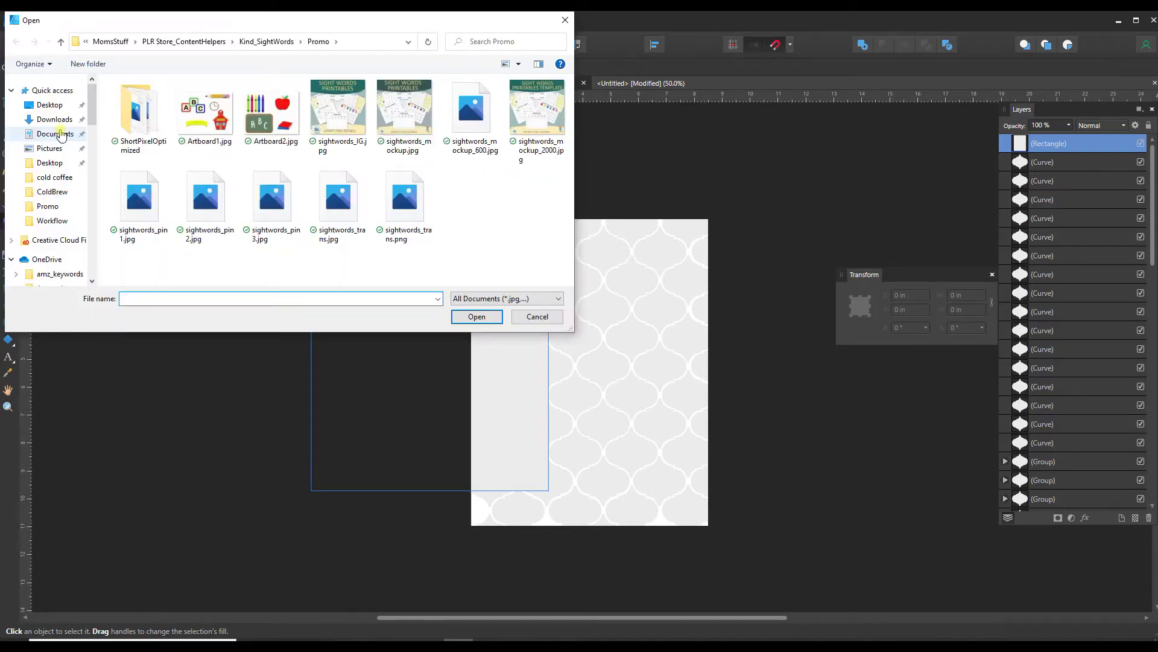
{"action": "left_click", "coordinate": [54, 119]}
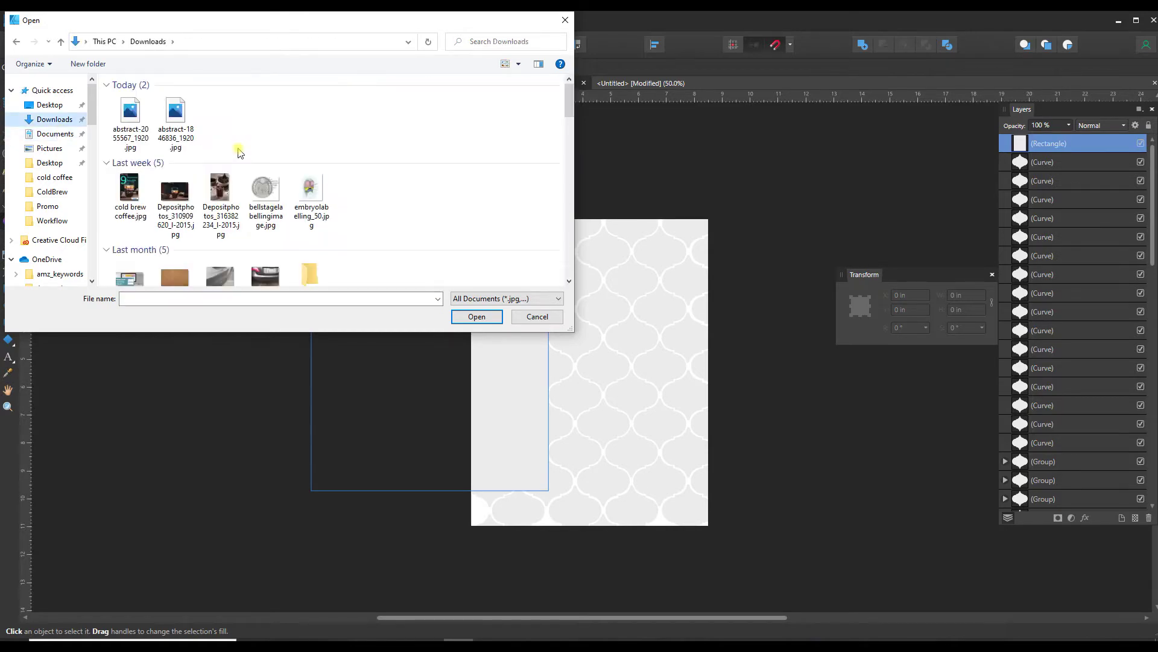
{"action": "left_click", "coordinate": [264, 121]}
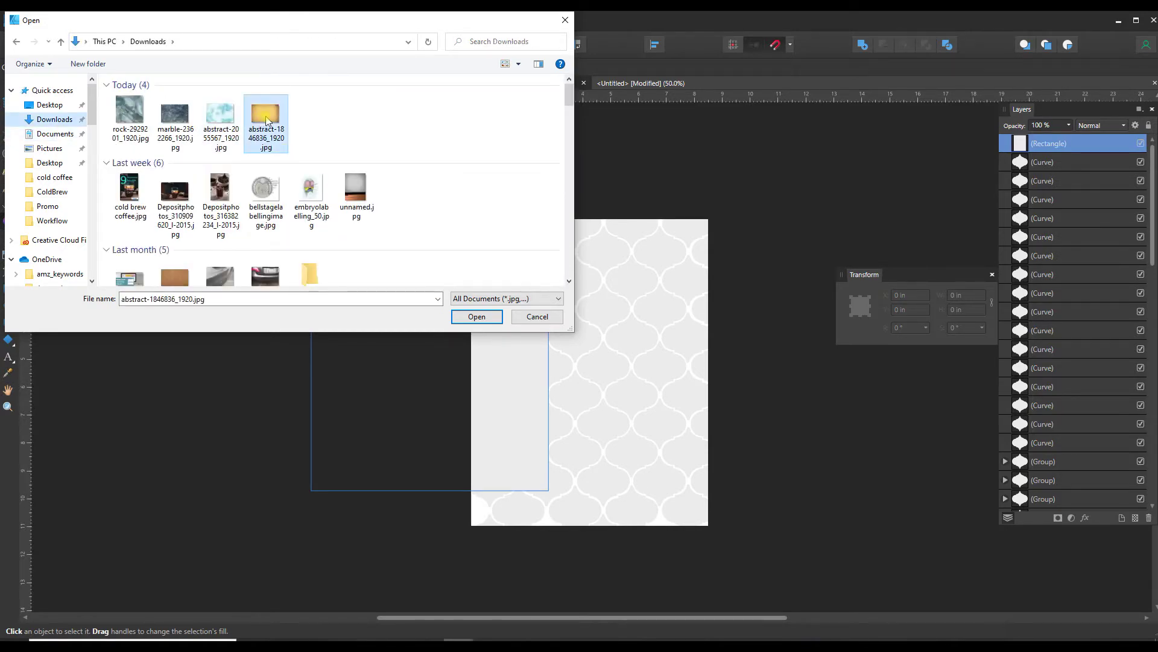
{"action": "left_click", "coordinate": [477, 316]}
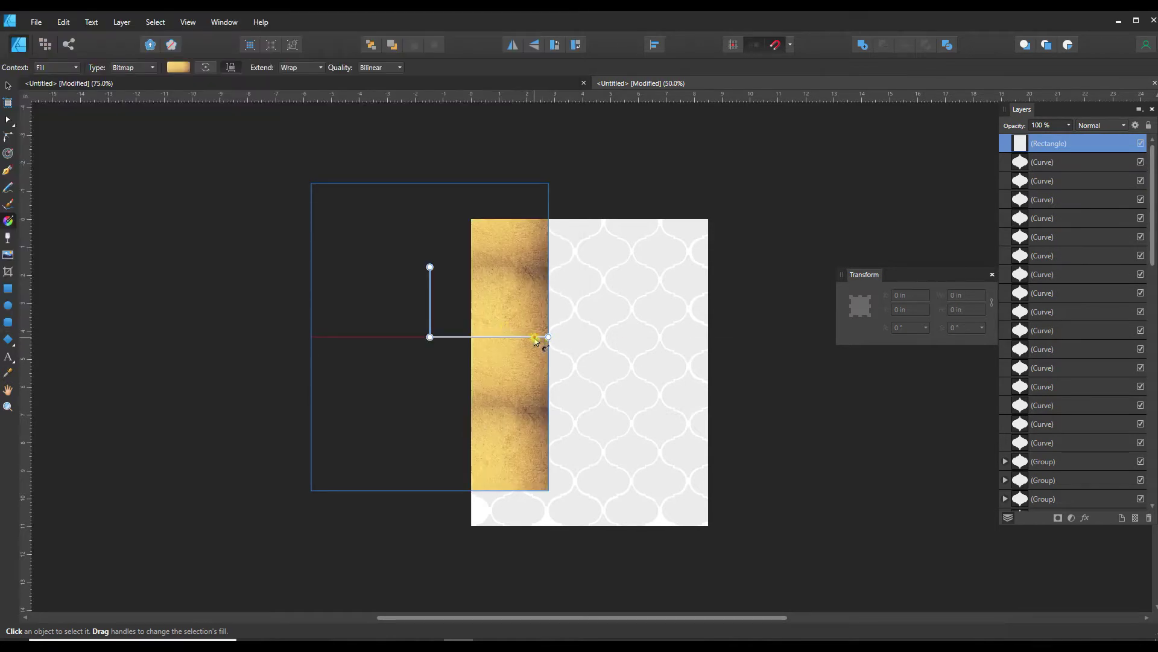
- Set the gold texture's Extend to Zero and stretch it upright across the rectangle
{"action": "left_click_drag", "start_coordinate": [429, 267], "coordinate": [329, 332]}
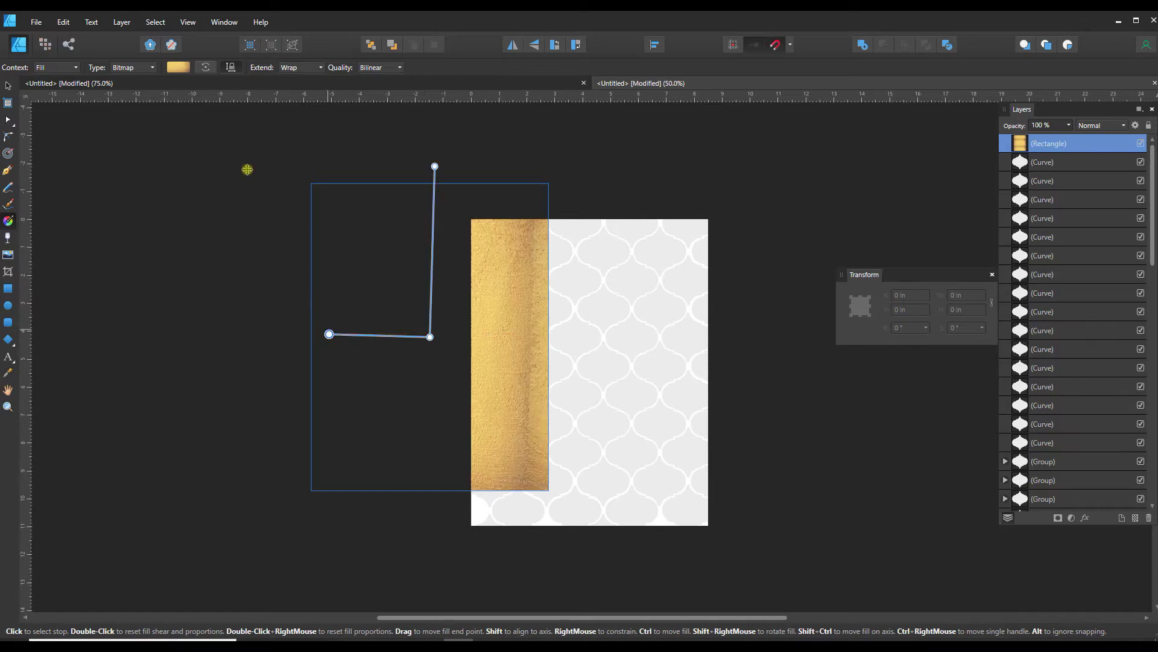
{"action": "left_click", "coordinate": [300, 69]}
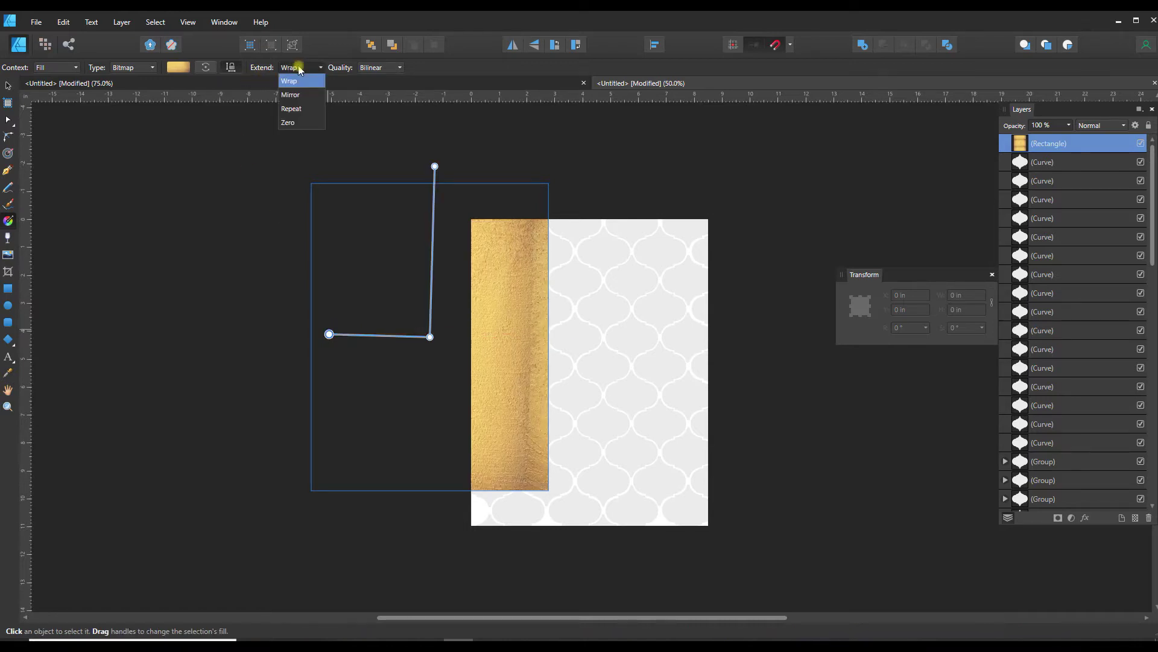
{"action": "left_click", "coordinate": [287, 122]}
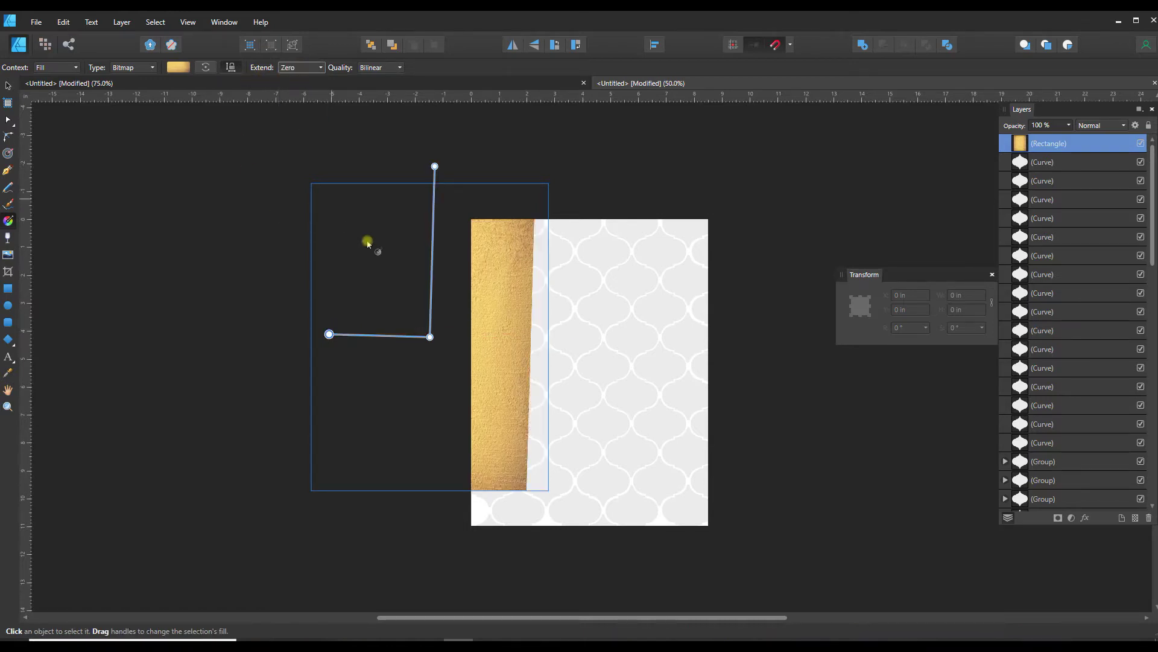
{"action": "left_click_drag", "start_coordinate": [430, 163], "coordinate": [434, 163]}
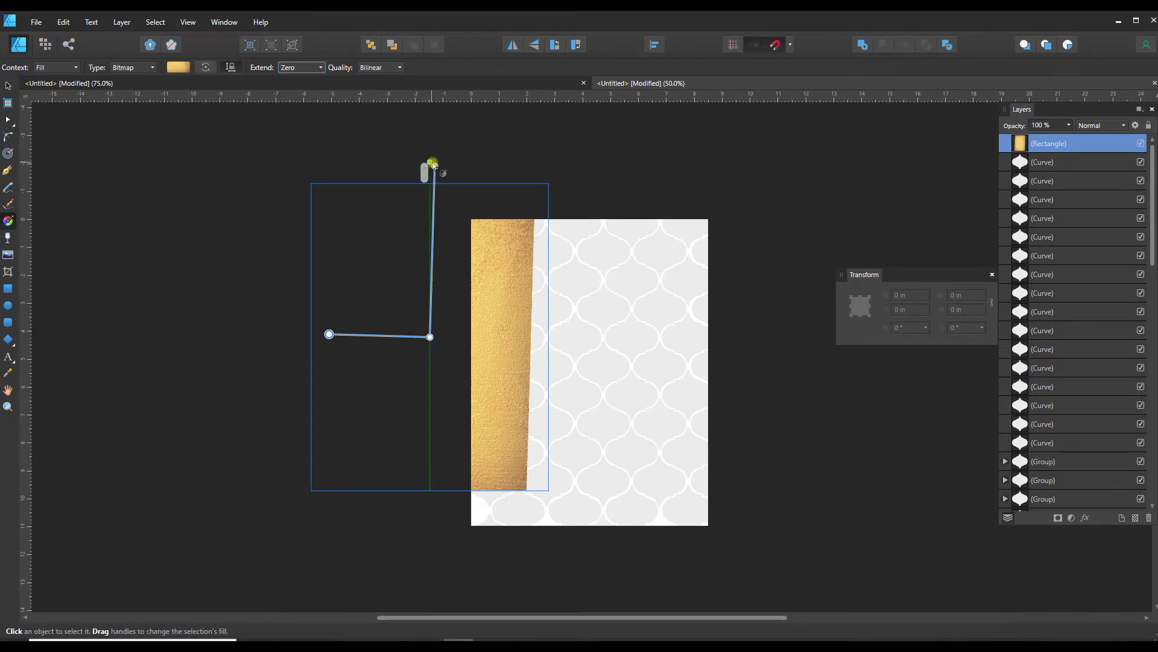
{"action": "left_click_drag", "start_coordinate": [434, 164], "coordinate": [429, 125]}
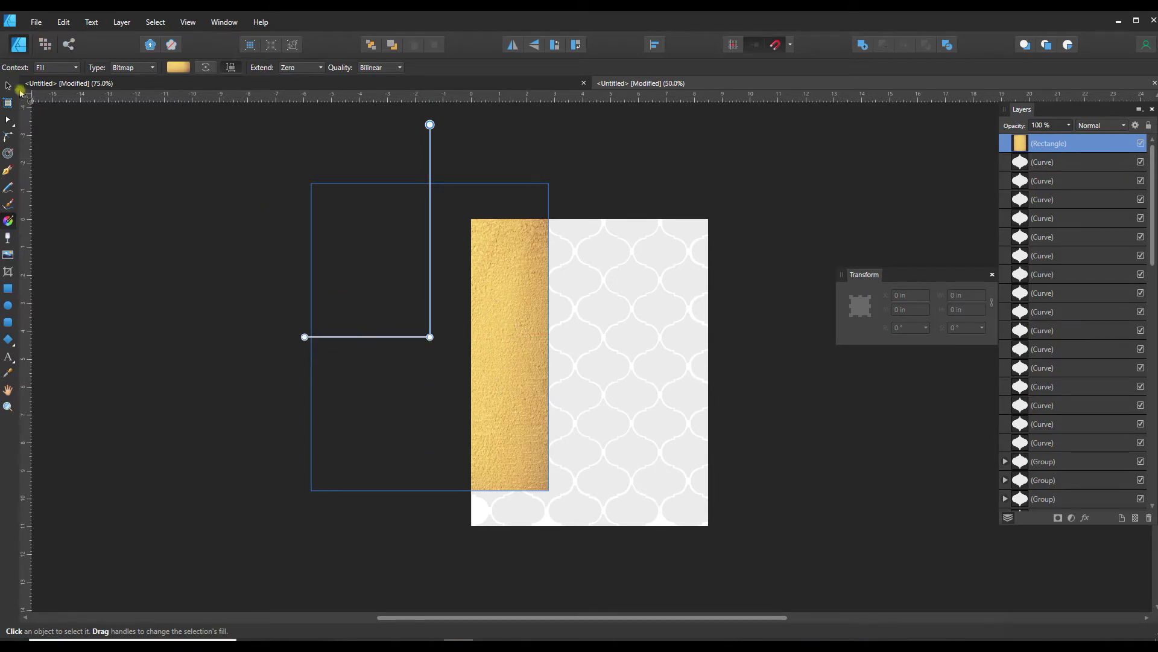
{"action": "left_click", "coordinate": [6, 87]}
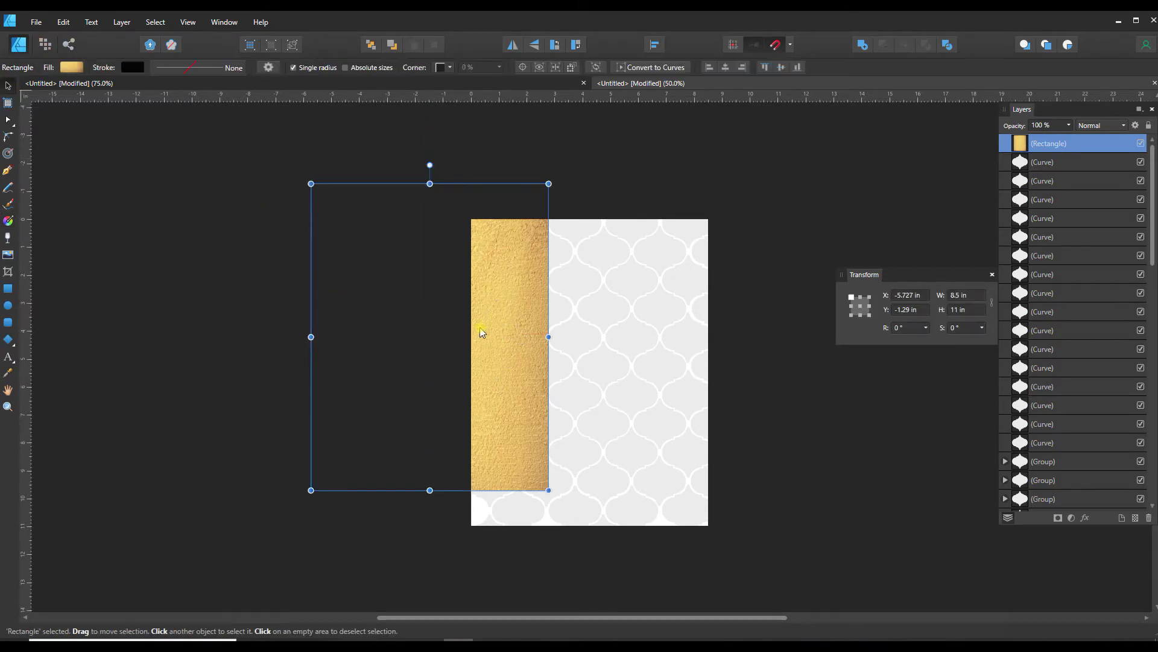
- Move the gold rectangle to X 0, Y 0 and send it to the back
{"action": "left_click_drag", "start_coordinate": [453, 329], "coordinate": [602, 368]}
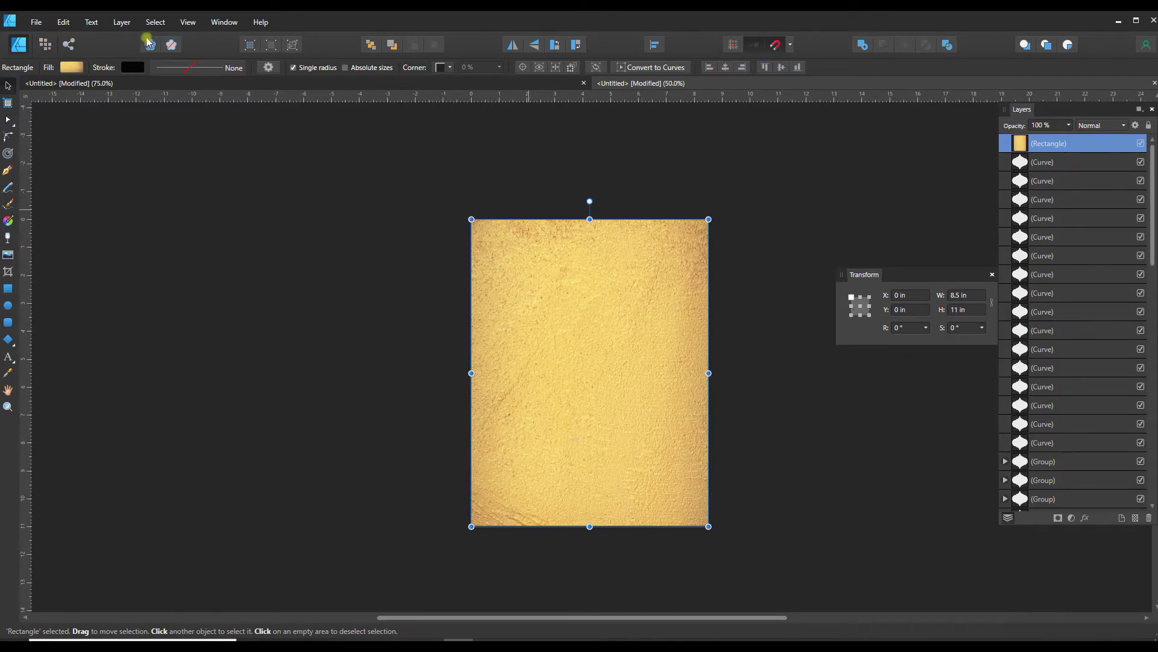
{"action": "left_click", "coordinate": [122, 22]}
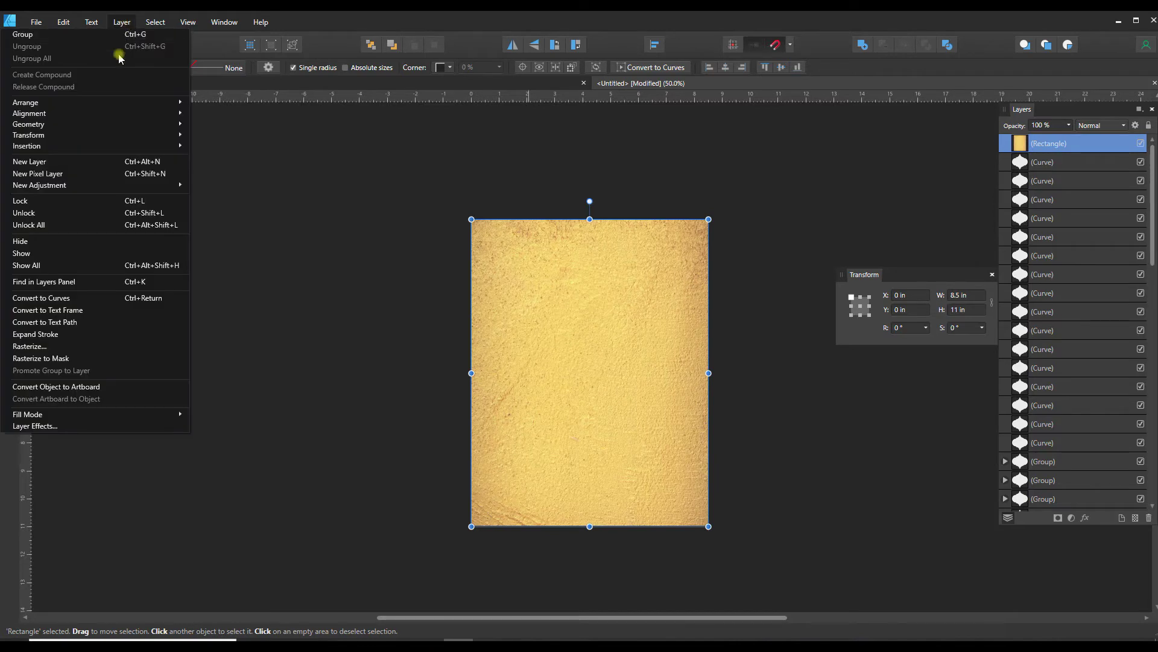
{"action": "mouse_move", "coordinate": [119, 103]}
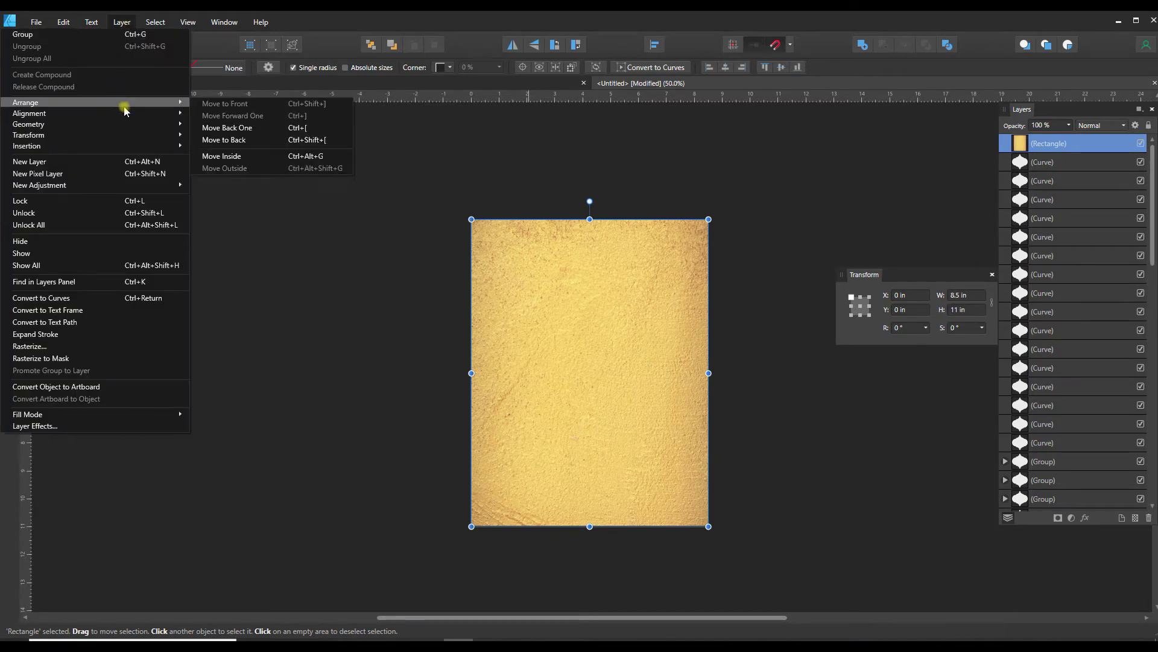
{"action": "left_click", "coordinate": [217, 141]}
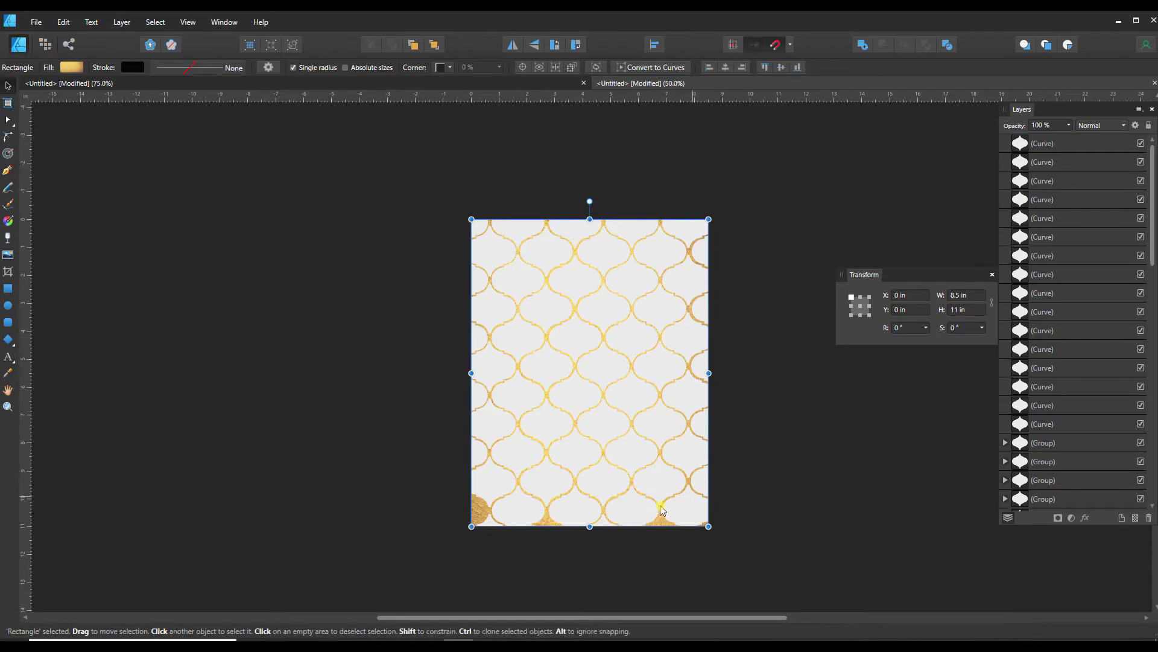
- Nudge the top-right lantern tile left and place a nudged copy just below it
{"action": "left_click", "coordinate": [707, 254]}
{"action": "key", "text": "Left"}
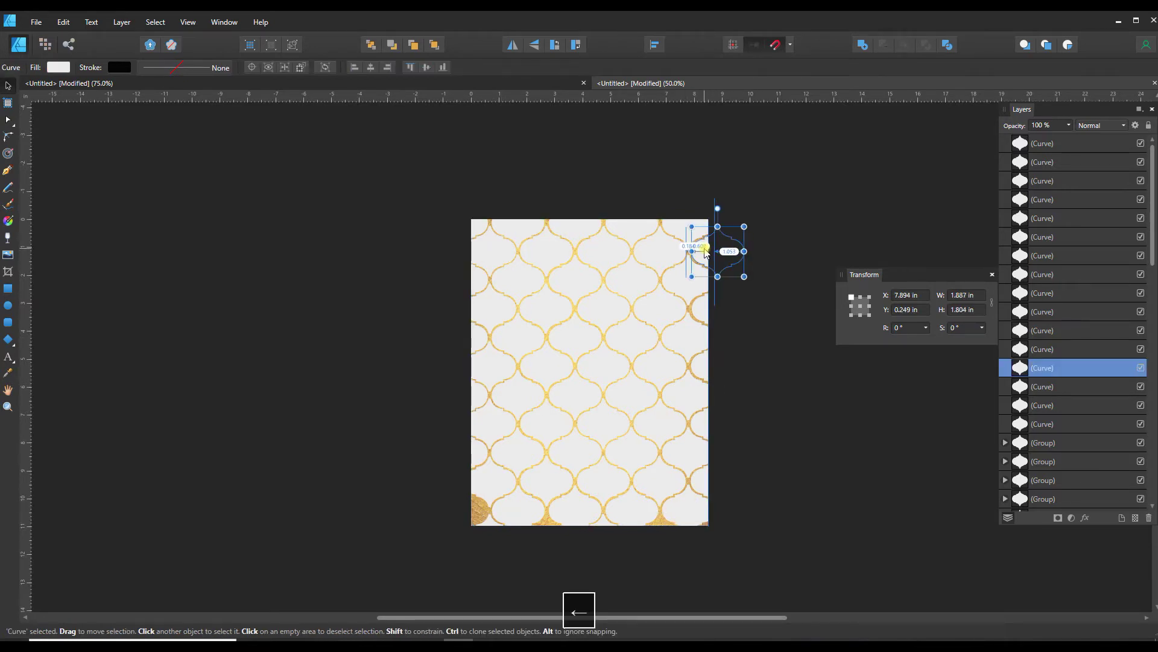
{"action": "left_click_drag", "start_coordinate": [700, 252], "coordinate": [700, 310]}
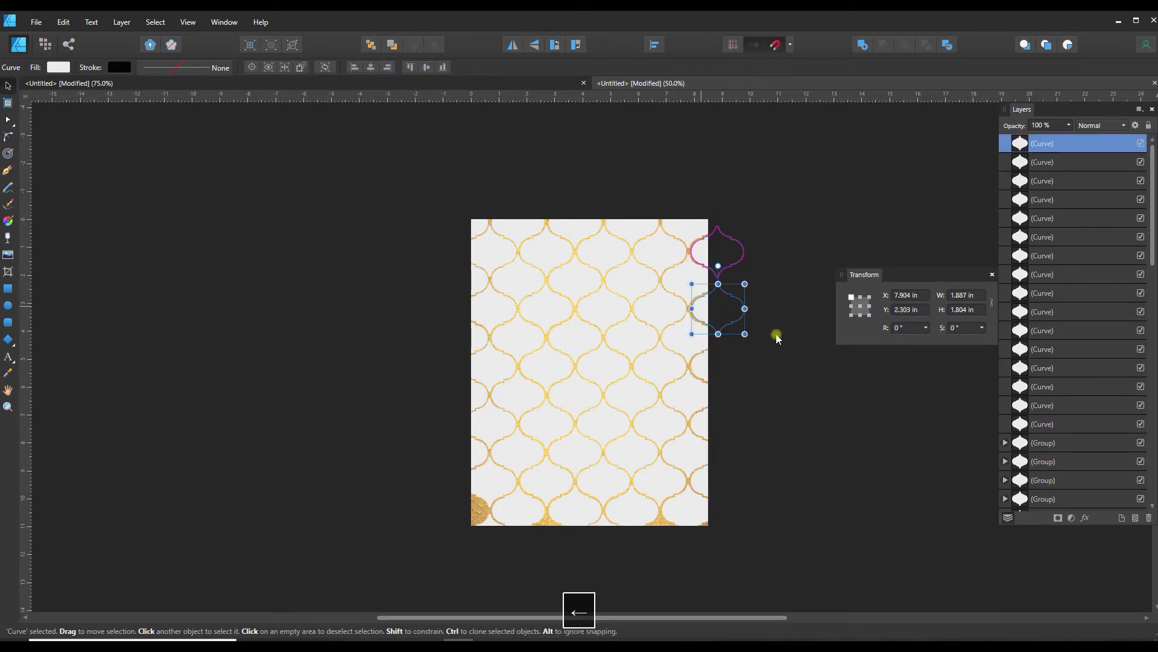
{"action": "key", "text": "Left"}
{"action": "key", "text": "Left"}
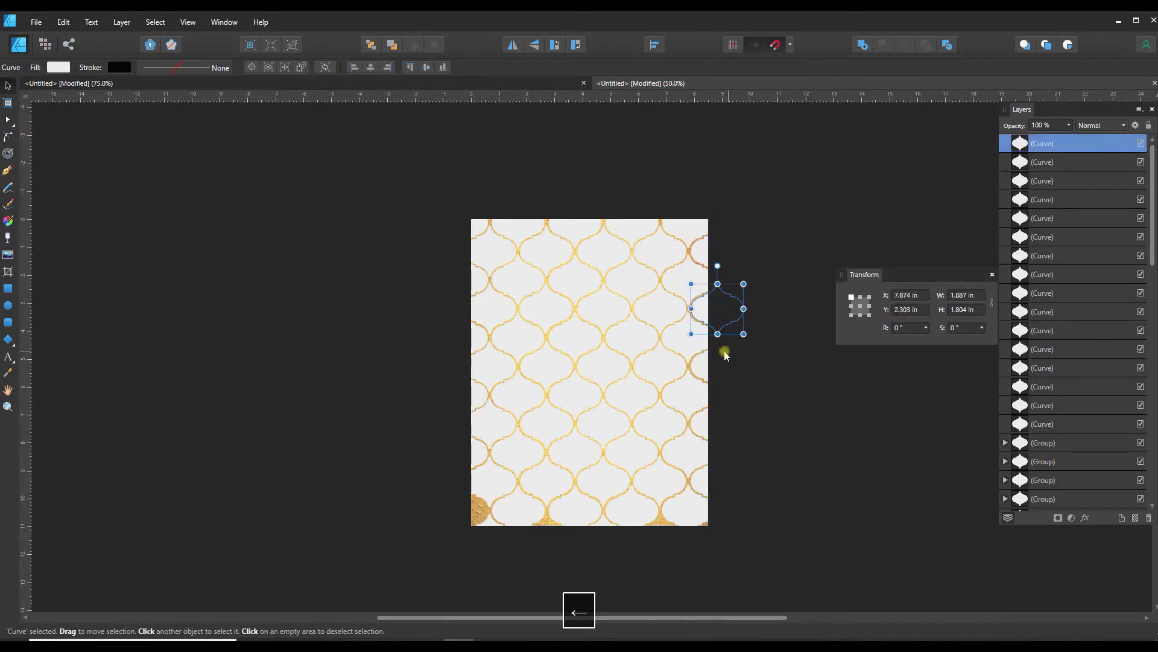
- Drag the stray outline copy off the page's right edge and delete it
{"action": "left_click", "coordinate": [712, 364]}
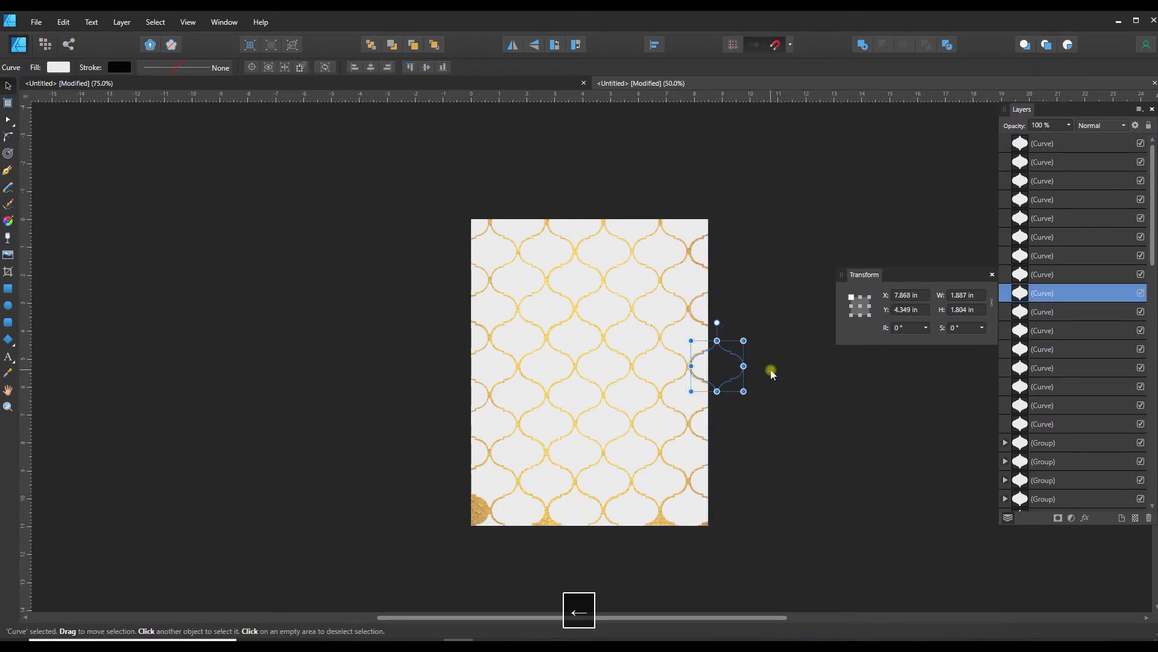
{"action": "left_click_drag", "start_coordinate": [717, 376], "coordinate": [810, 401]}
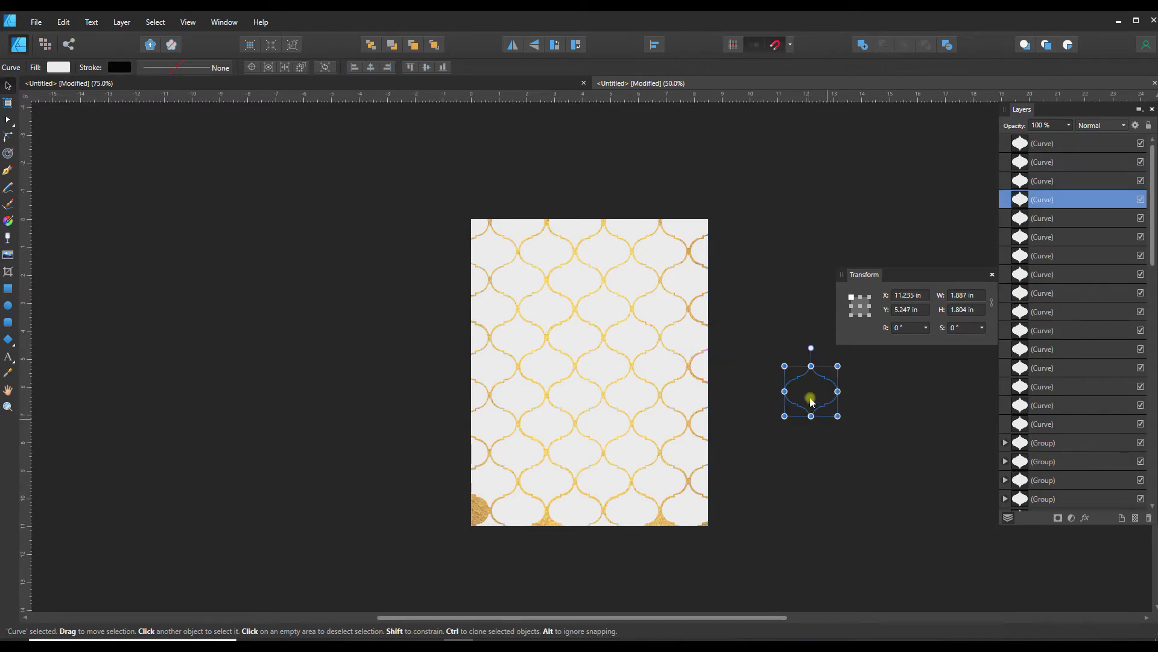
{"action": "key", "text": "Delete"}
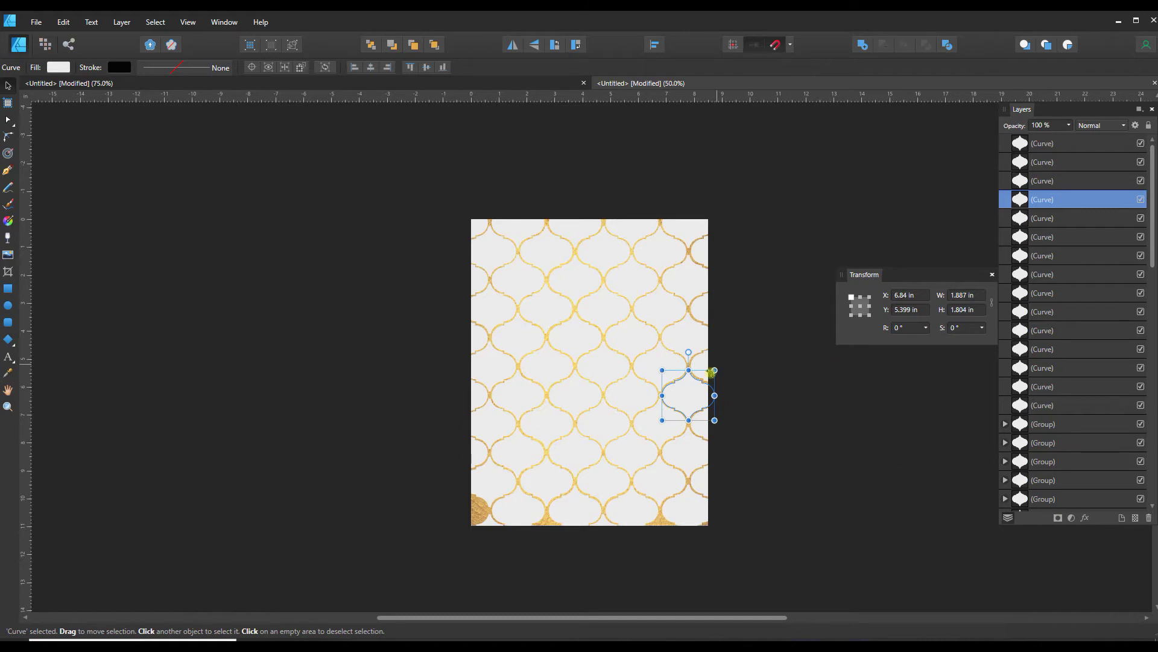
{"action": "left_click", "coordinate": [494, 261]}
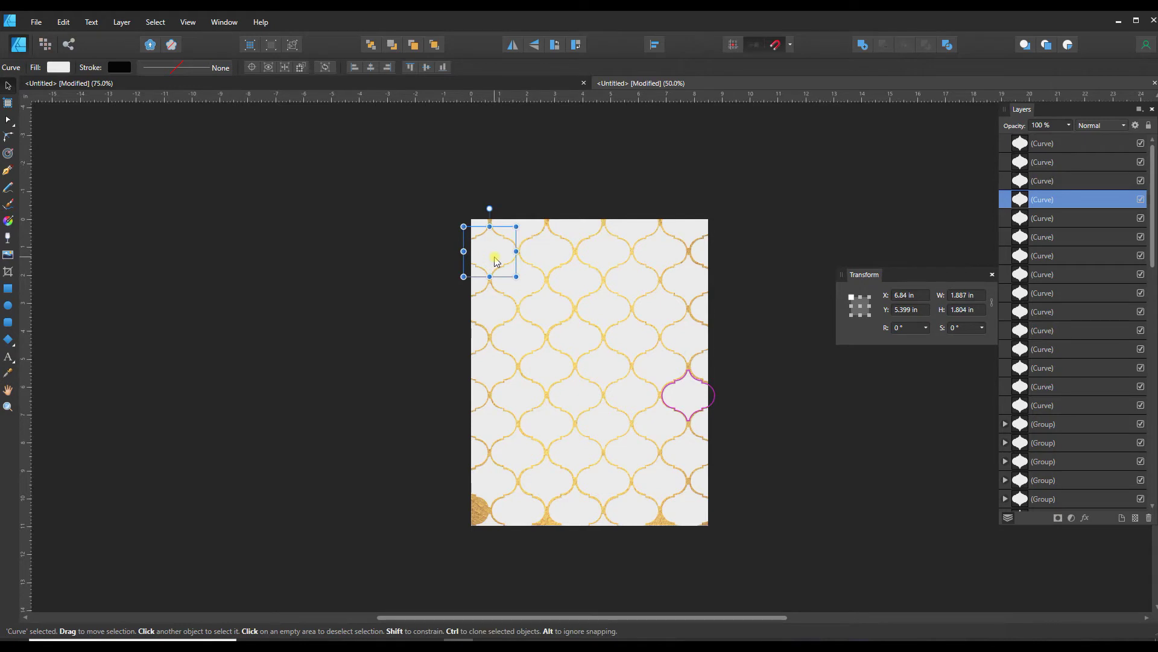
- Shift-select six more scattered lantern tiles, making seven in total
{"action": "left_click", "coordinate": [582, 292], "text": "shift"}
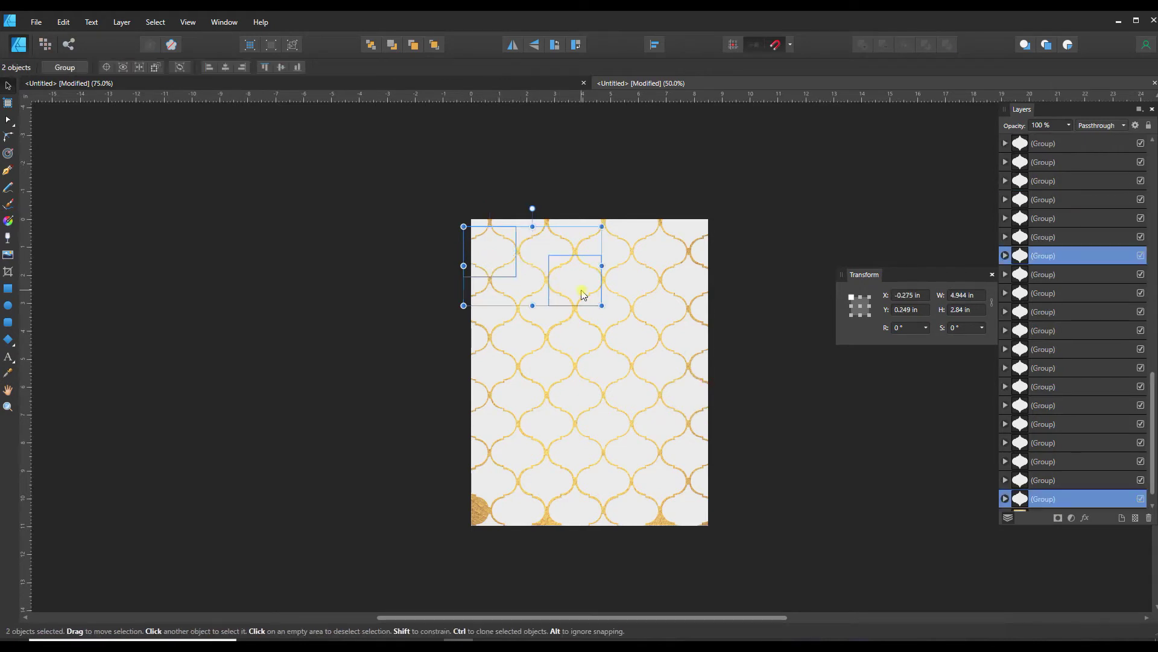
{"action": "left_click", "coordinate": [582, 345], "text": "shift"}
{"action": "left_click", "coordinate": [667, 259], "text": "shift"}
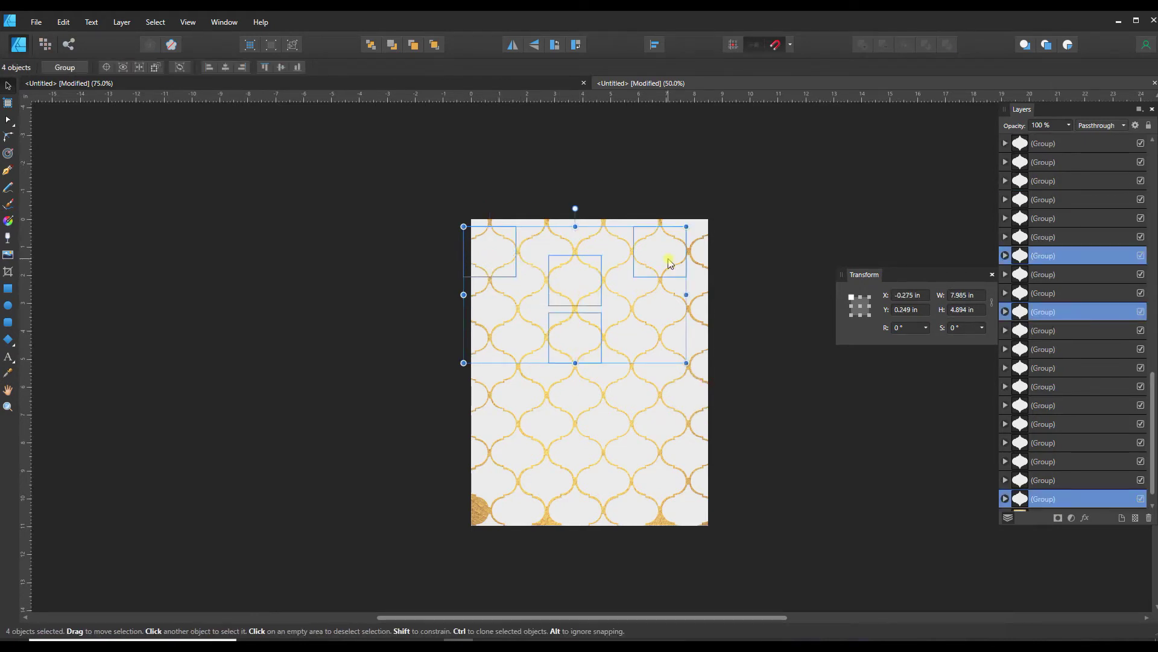
{"action": "left_click", "coordinate": [658, 377], "text": "shift"}
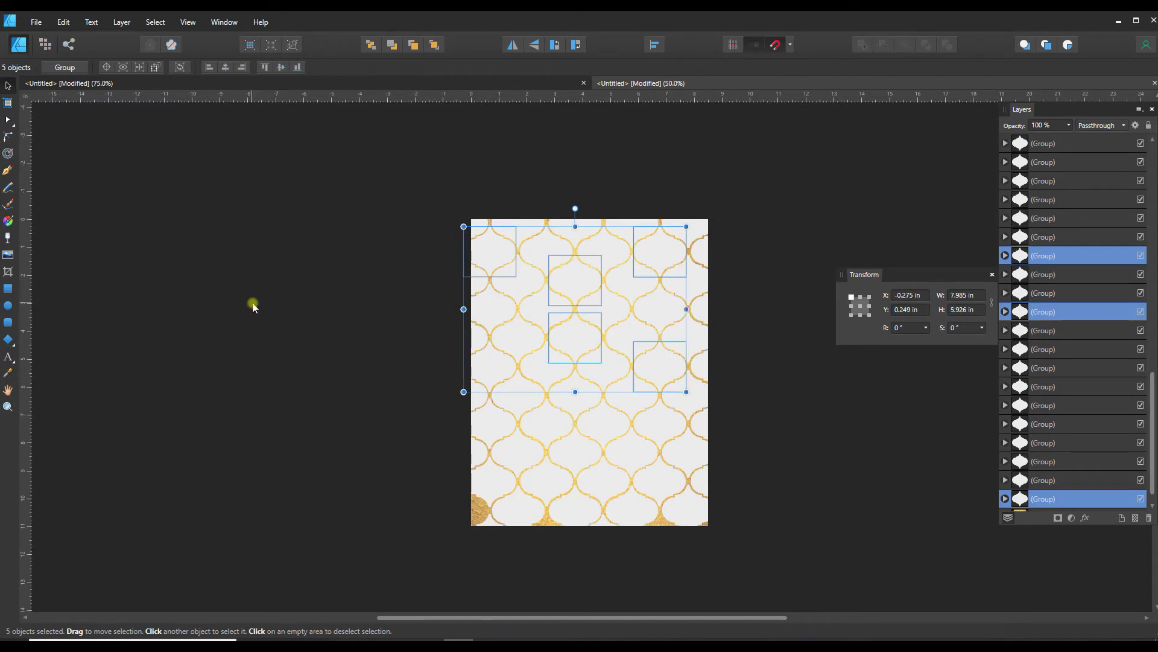
{"action": "left_click", "coordinate": [516, 405], "text": "shift"}
{"action": "left_click", "coordinate": [637, 454], "text": "shift"}
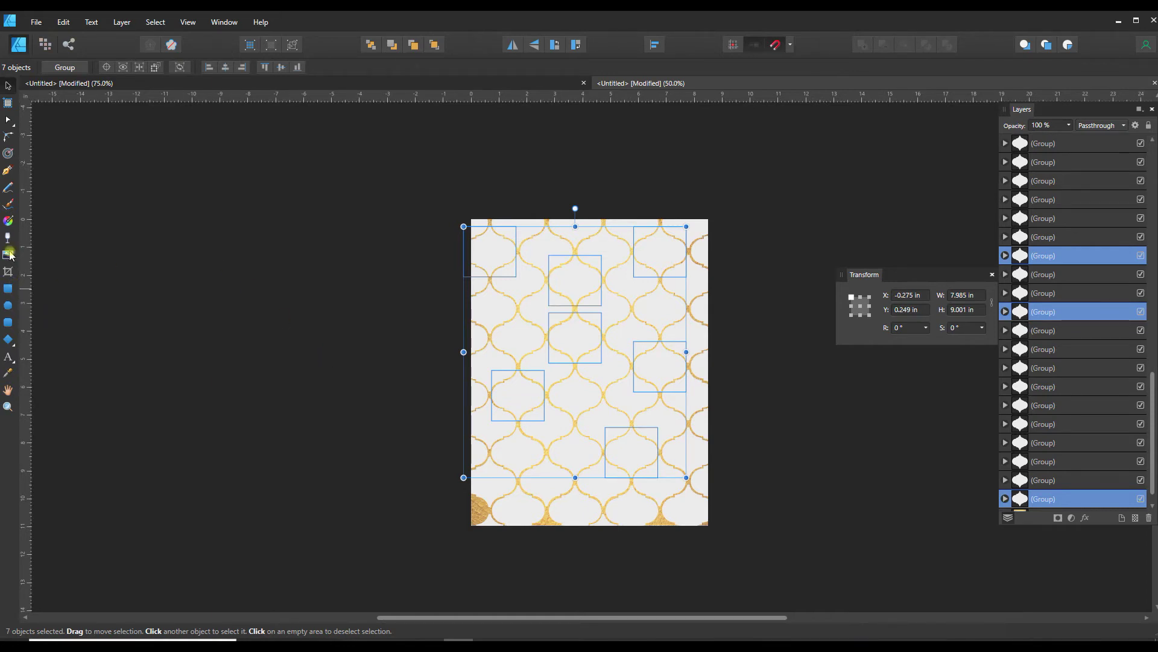
- Fill the selected tiles with the rock-2929201_1920.jpg bitmap image
{"action": "left_click", "coordinate": [8, 220]}
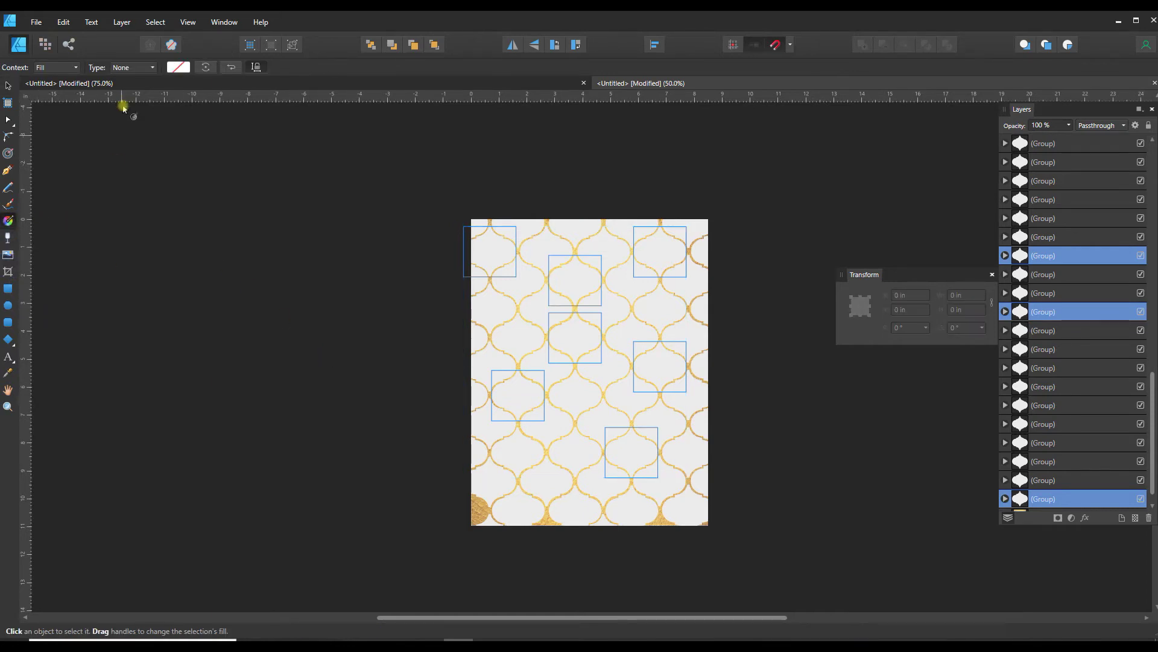
{"action": "left_click", "coordinate": [134, 67]}
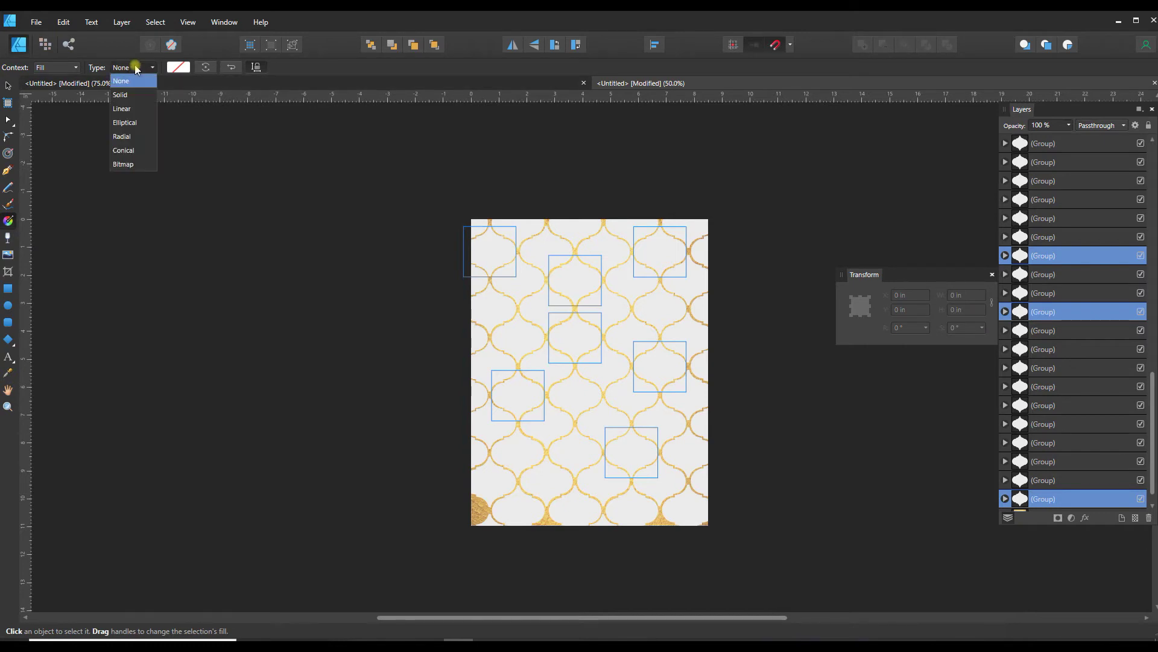
{"action": "left_click", "coordinate": [121, 166]}
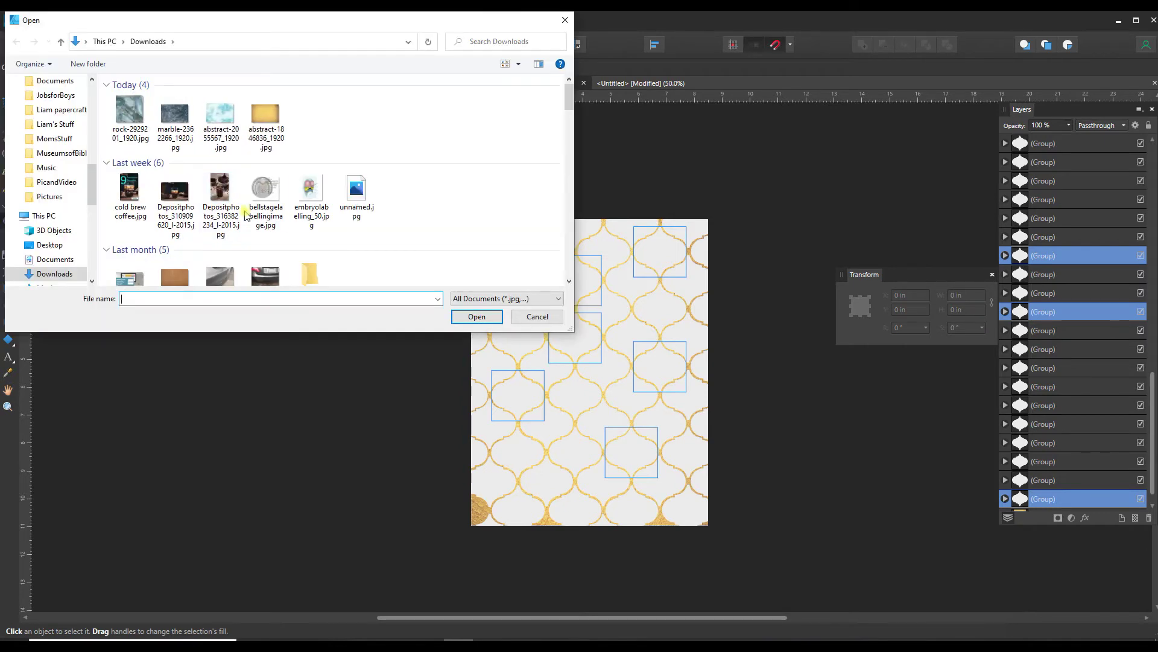
{"action": "left_click", "coordinate": [131, 115]}
{"action": "left_click", "coordinate": [477, 316]}
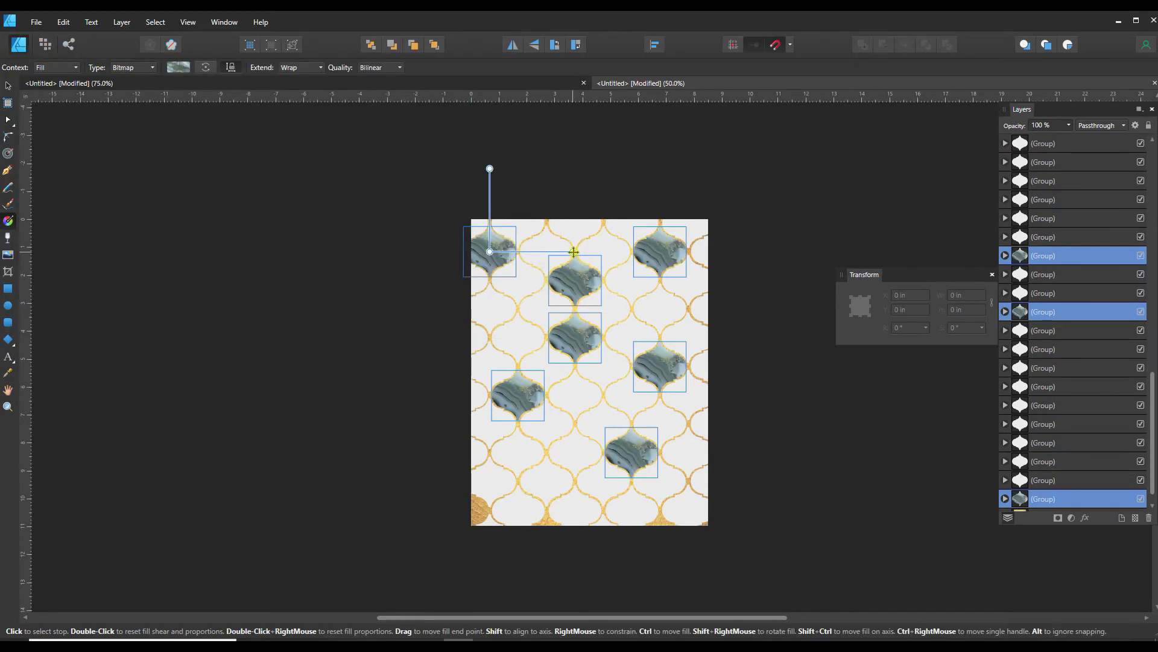
- Set the rock texture's Extend to Zero and angle it to sit inside each tile
{"action": "left_click_drag", "start_coordinate": [573, 251], "coordinate": [505, 191]}
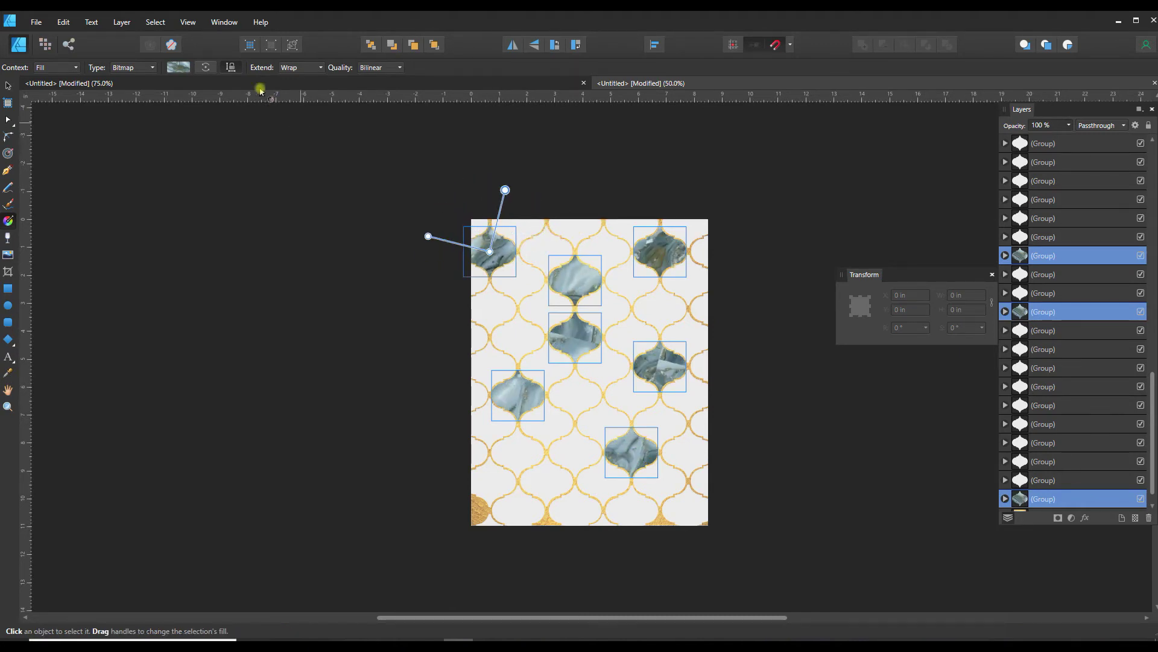
{"action": "left_click", "coordinate": [291, 67]}
{"action": "left_click", "coordinate": [299, 124]}
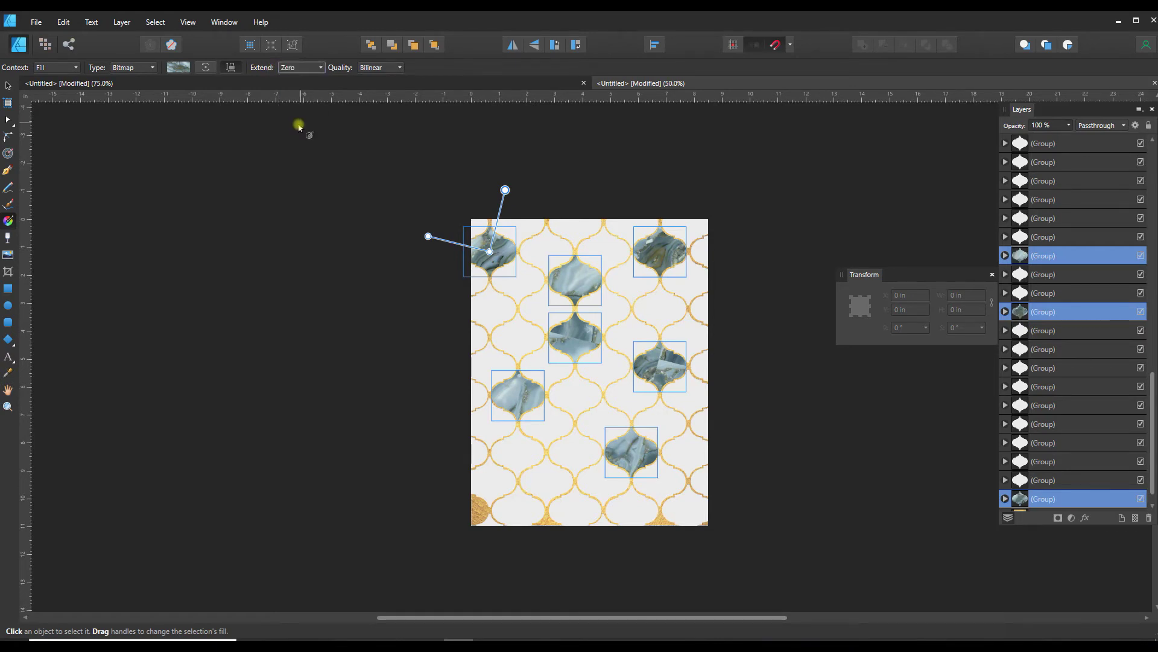
{"action": "left_click_drag", "start_coordinate": [507, 189], "coordinate": [525, 13]}
{"action": "scroll", "coordinate": [680, 245], "scroll_direction": "up", "scroll_amount": 2}
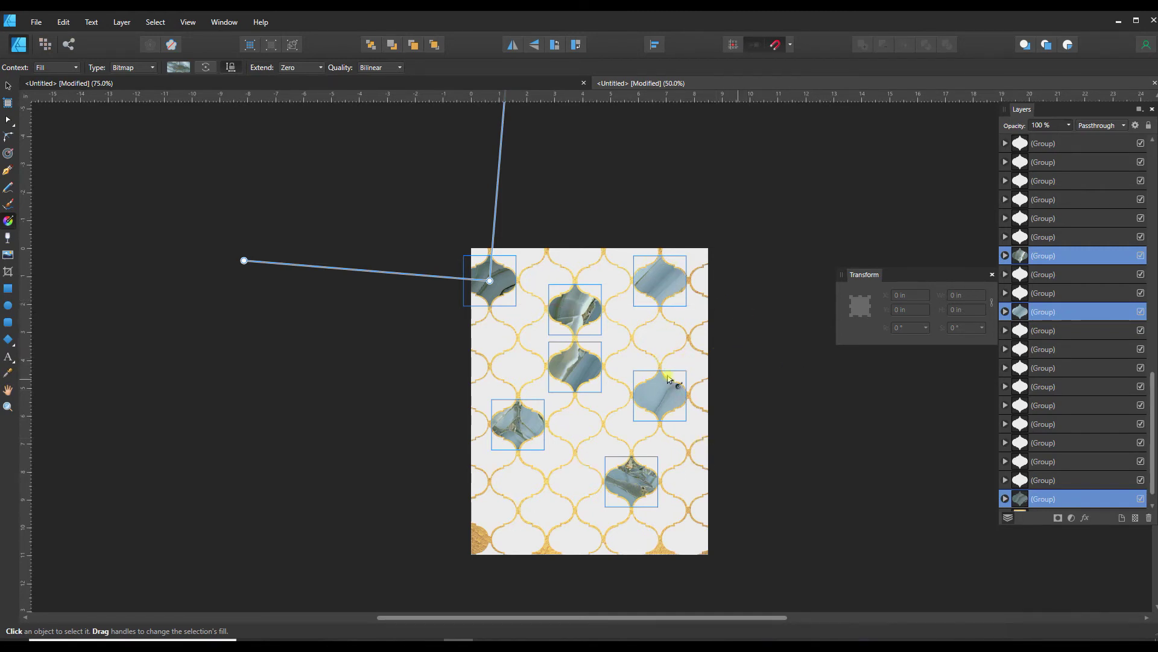
- Select seven scattered empty lantern tiles, dropping one unwanted tile
{"action": "left_click", "coordinate": [11, 86]}
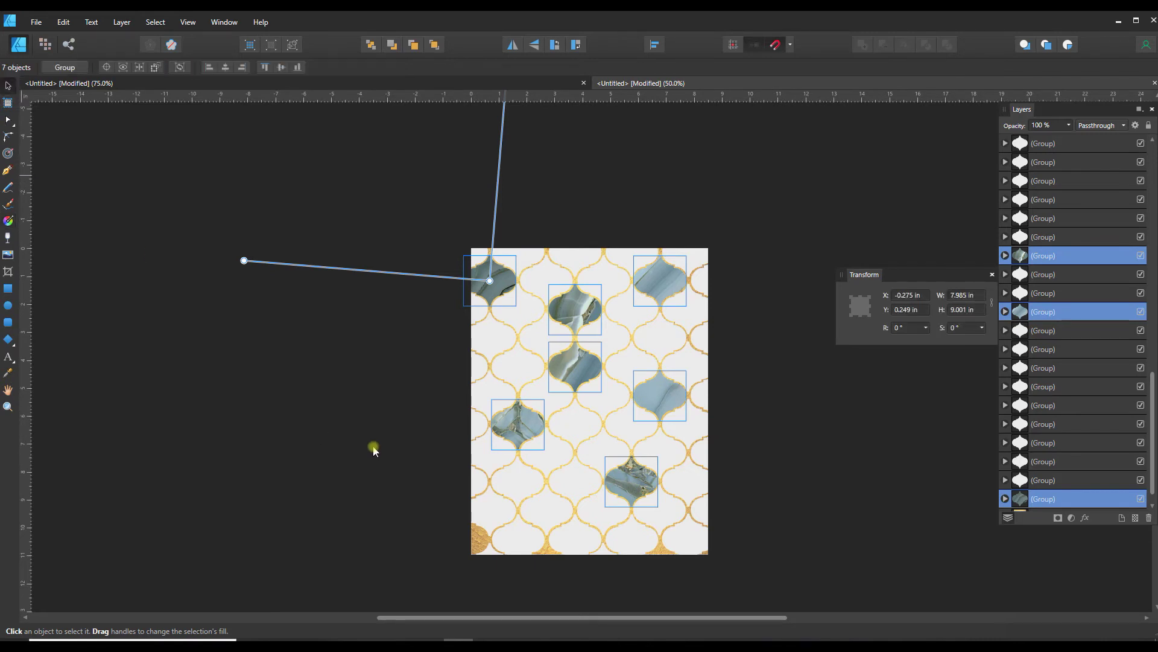
{"action": "left_click", "coordinate": [514, 313]}
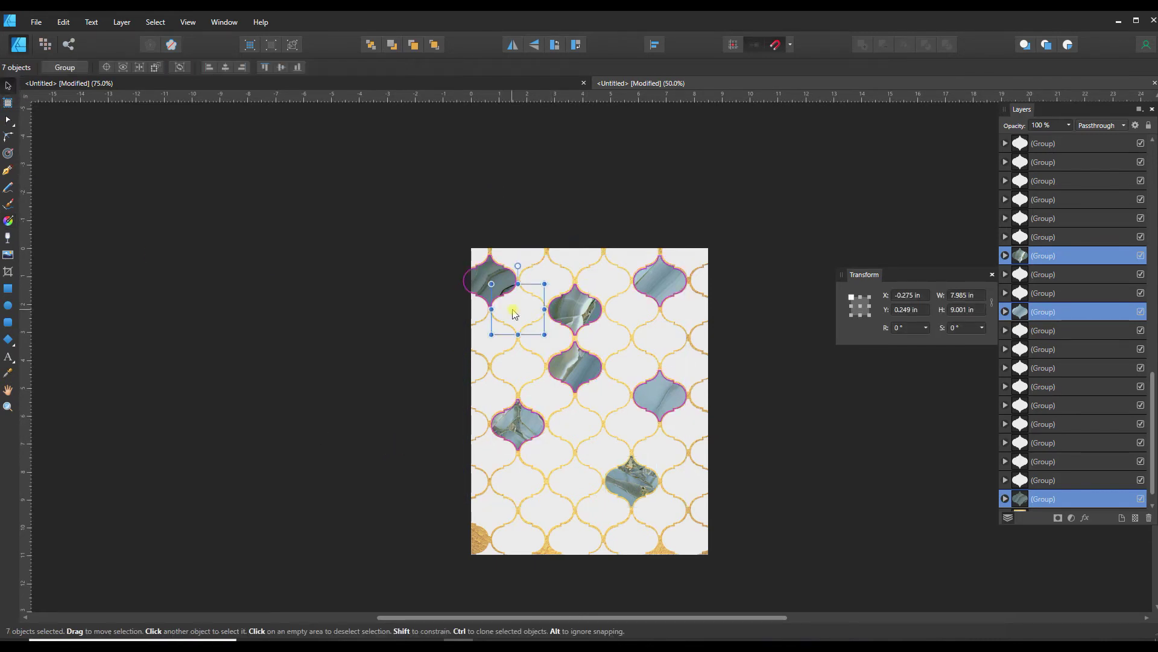
{"action": "left_click", "coordinate": [604, 279], "text": "shift"}
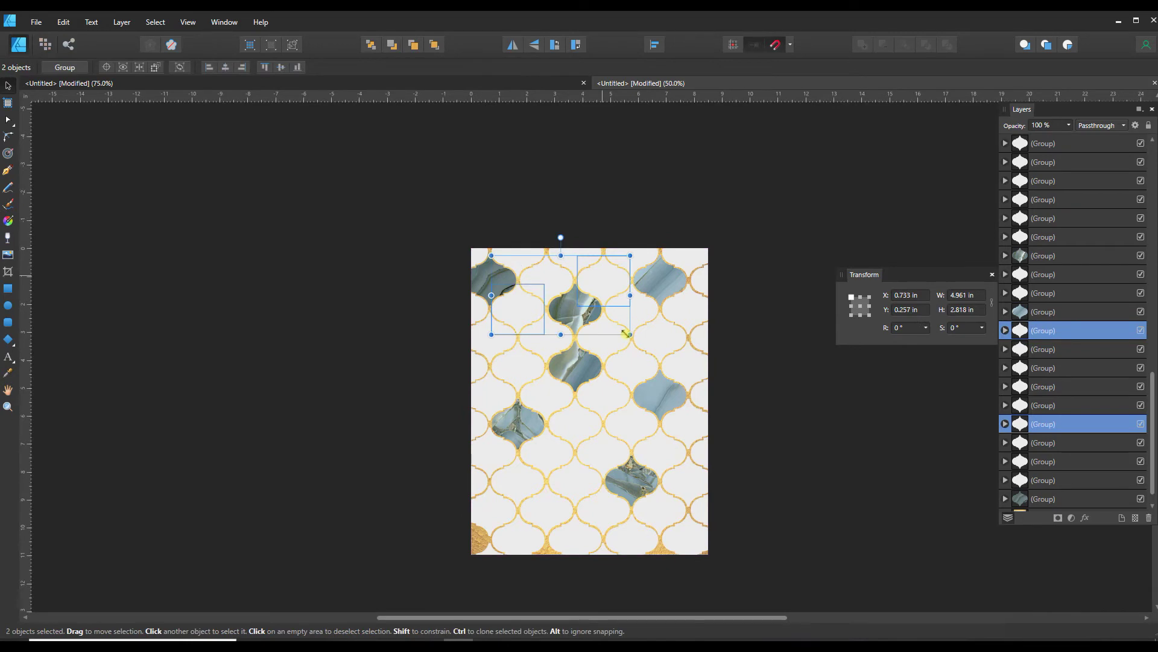
{"action": "left_click", "coordinate": [631, 362], "text": "shift"}
{"action": "left_click", "coordinate": [704, 309], "text": "shift"}
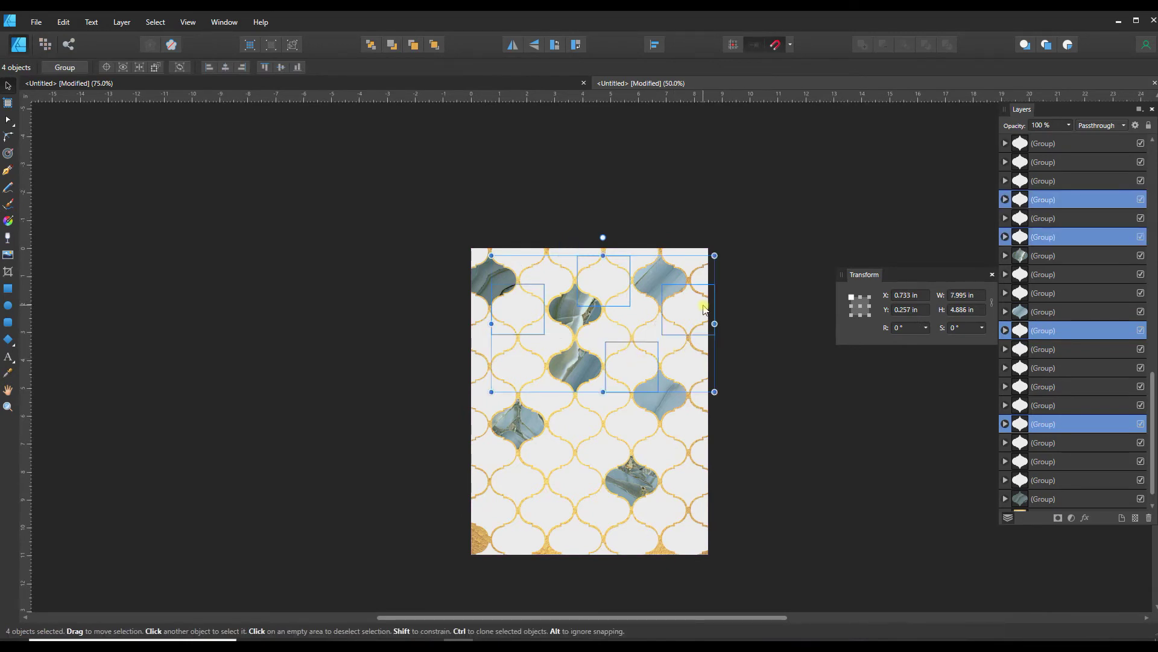
{"action": "left_click", "coordinate": [688, 370], "text": "shift"}
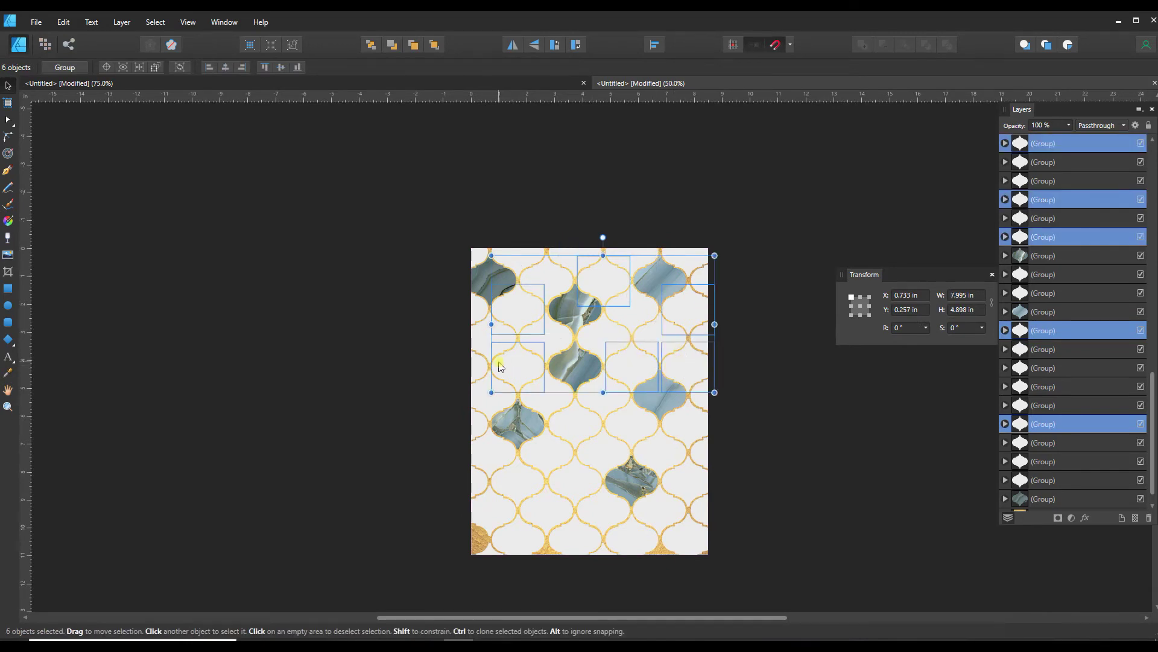
{"action": "left_click", "coordinate": [518, 367], "text": "shift"}
{"action": "left_click", "coordinate": [570, 427], "text": "shift"}
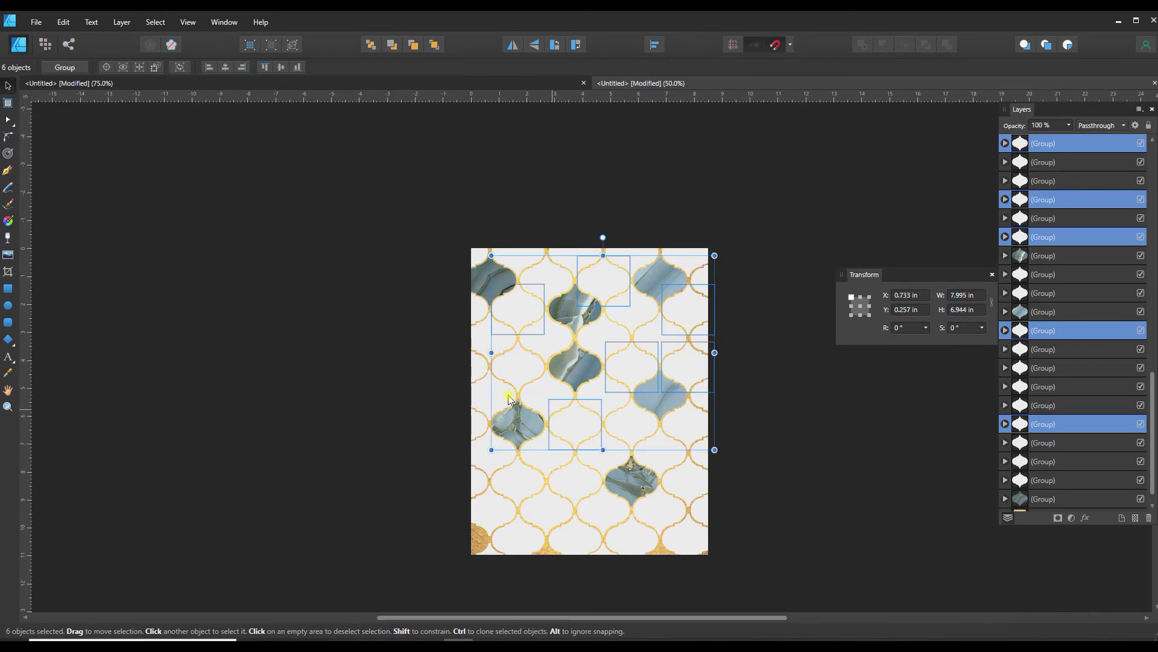
{"action": "left_click", "coordinate": [472, 373], "text": "shift"}
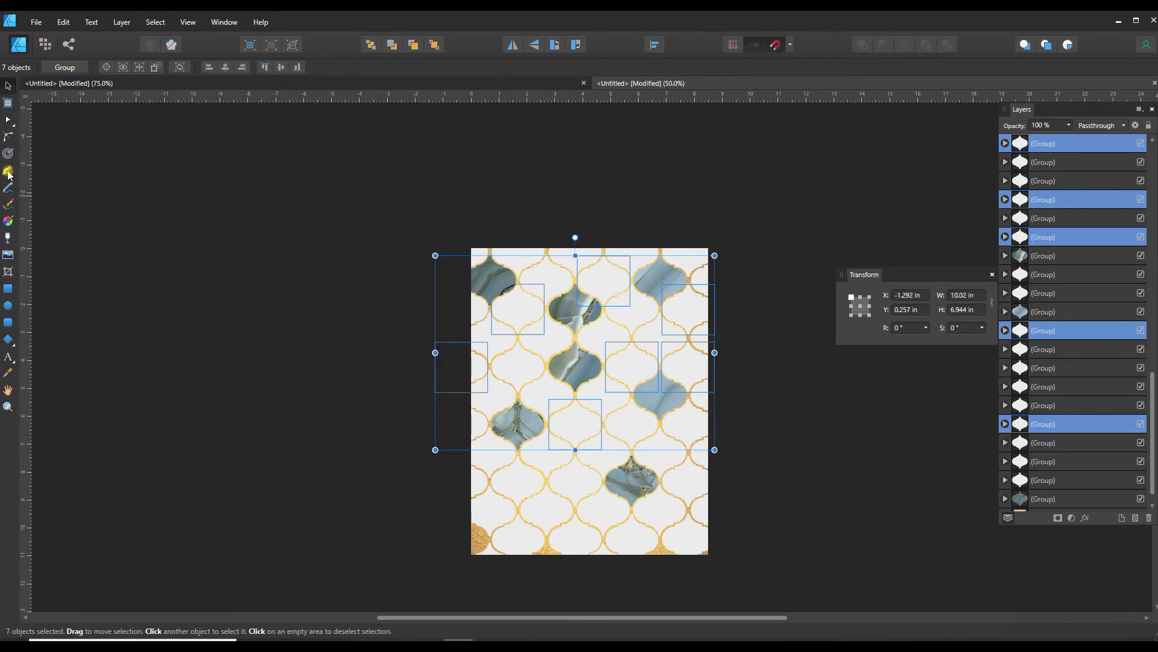
- Fill the selected tiles with the marble-2362266_1920.jpg bitmap image
{"action": "left_click", "coordinate": [7, 223]}
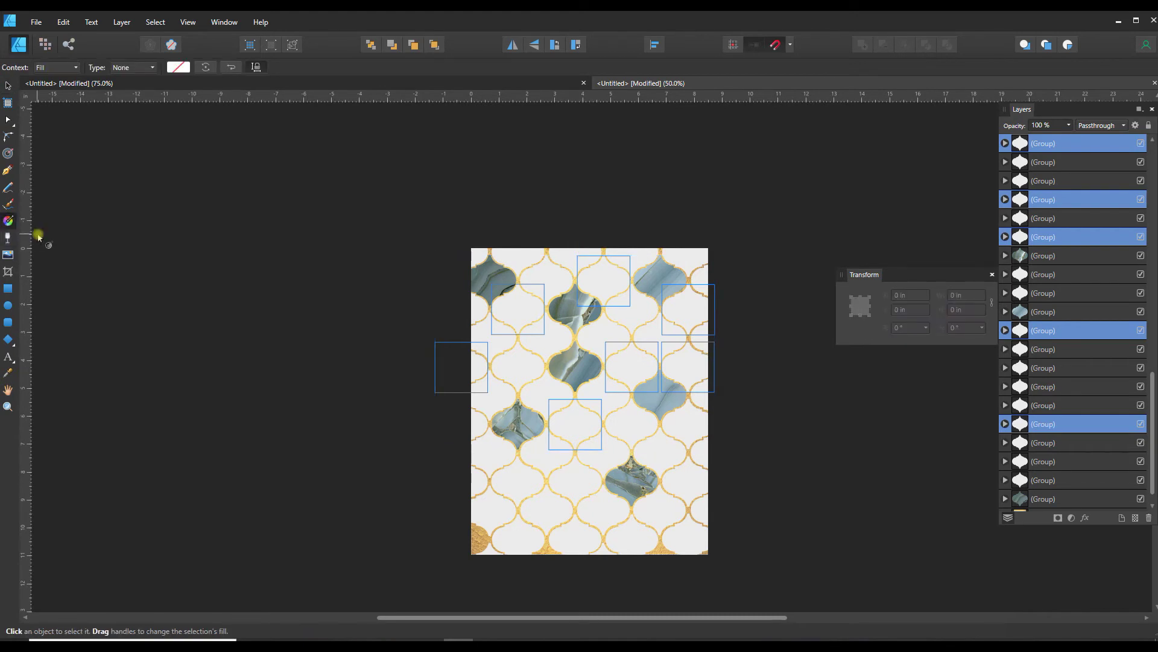
{"action": "left_click", "coordinate": [124, 69]}
{"action": "left_click", "coordinate": [123, 71]}
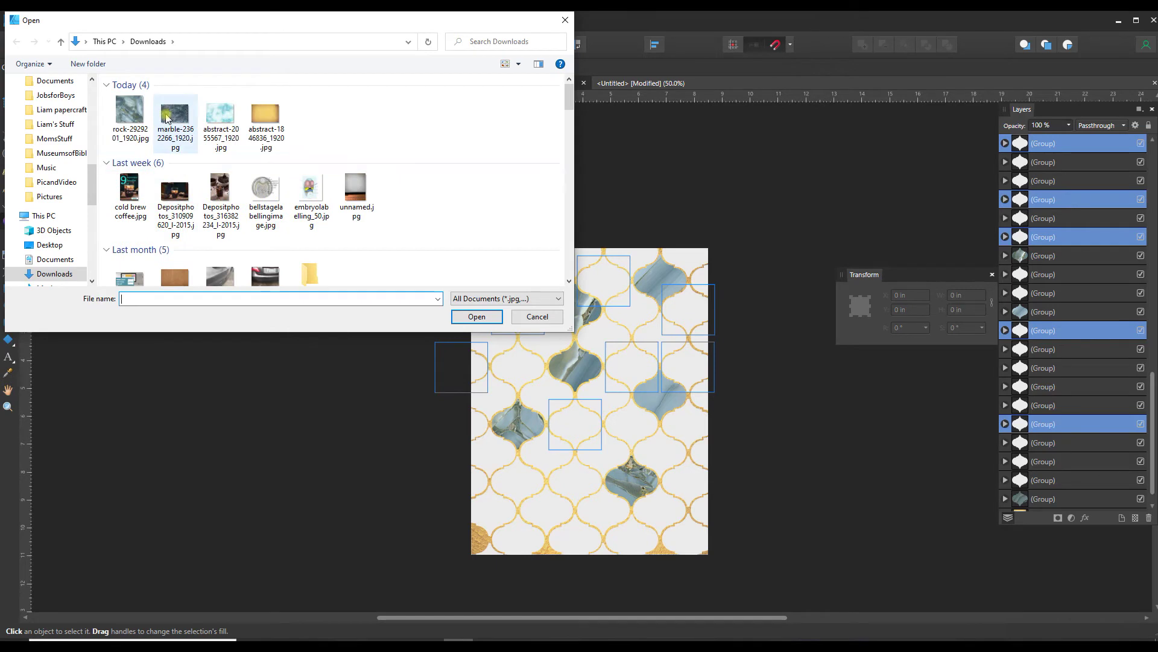
{"action": "left_click", "coordinate": [175, 121]}
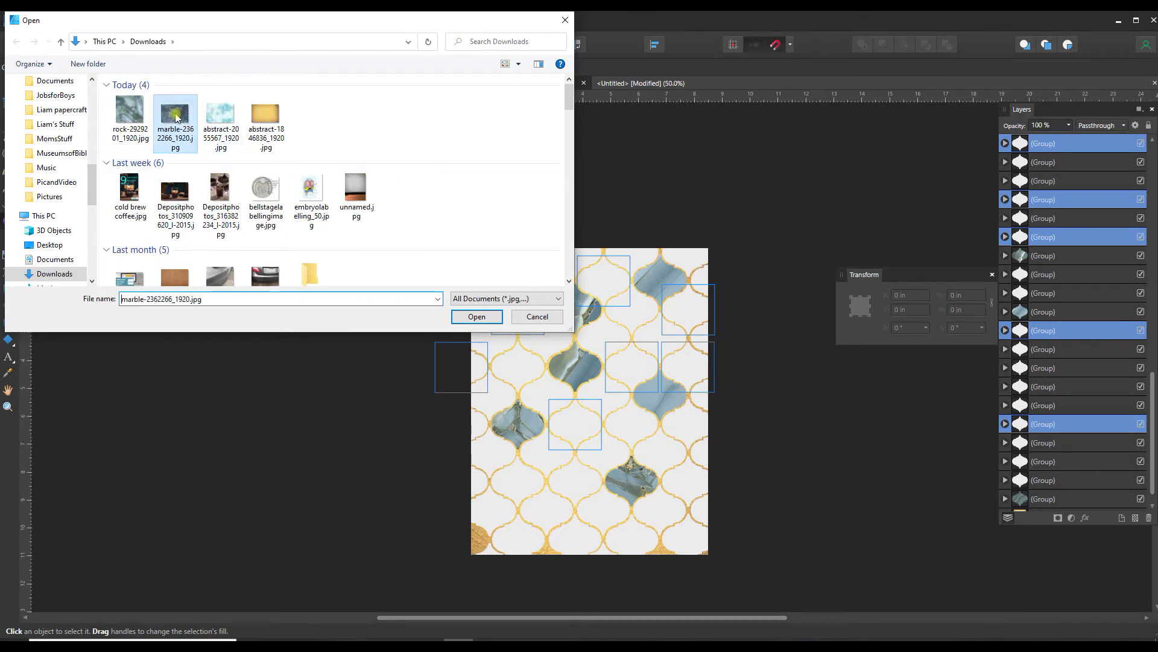
{"action": "left_click", "coordinate": [475, 318]}
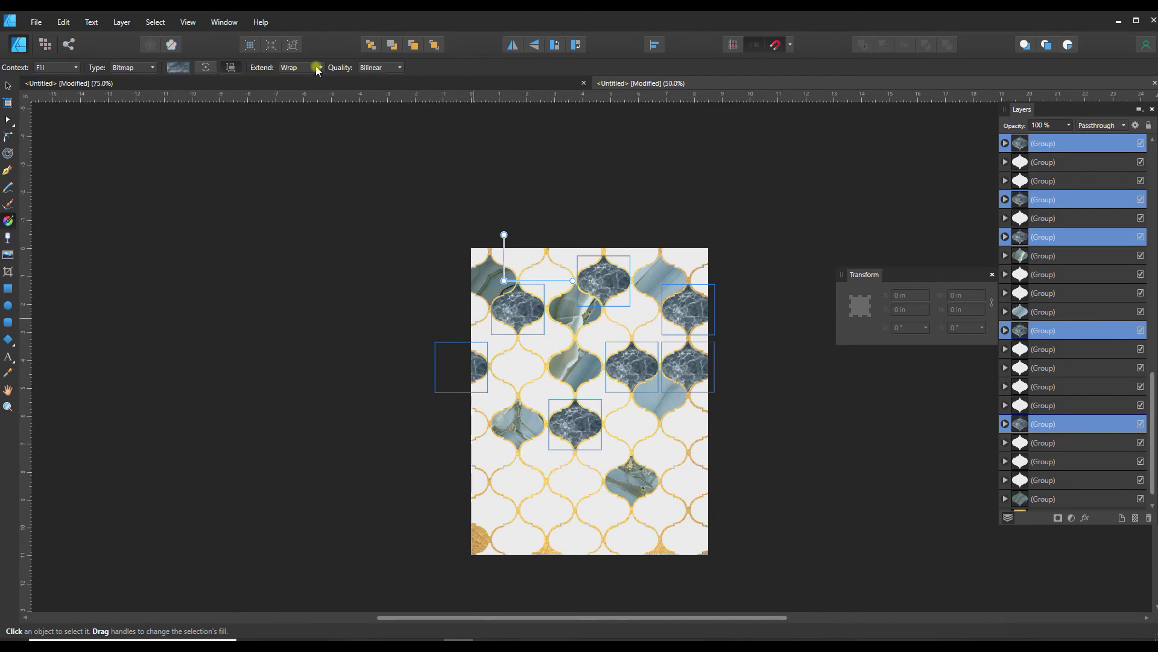
- Set the marble fill's Extend to Zero, stretch it across the tiles, then deselect
{"action": "left_click", "coordinate": [316, 68]}
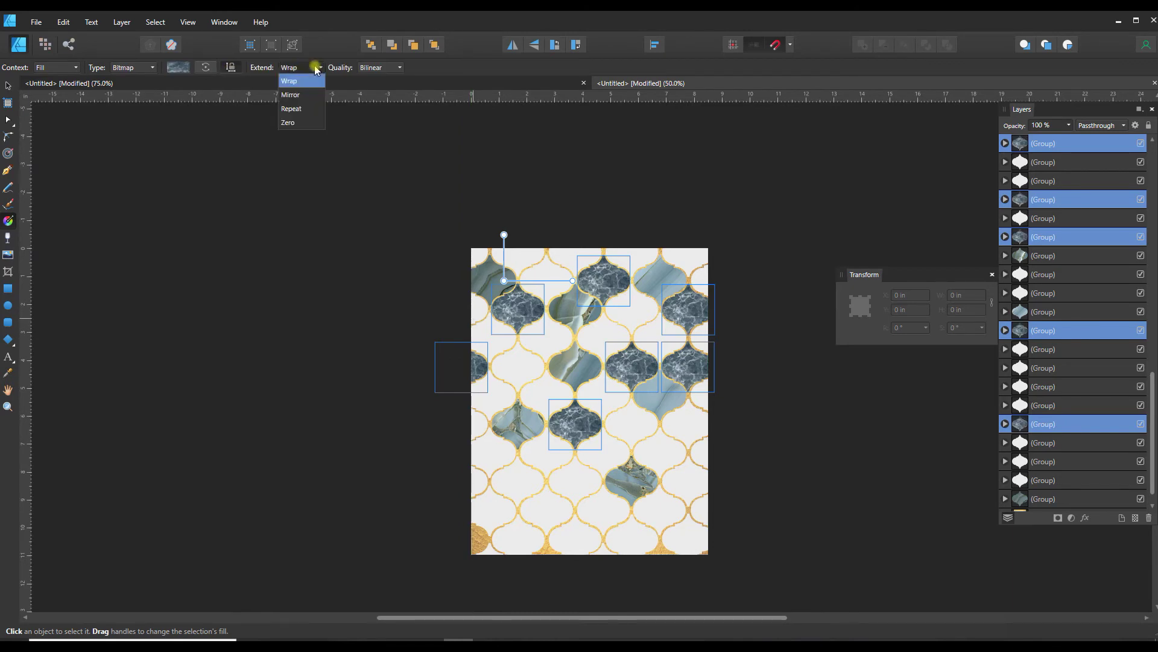
{"action": "left_click", "coordinate": [288, 122]}
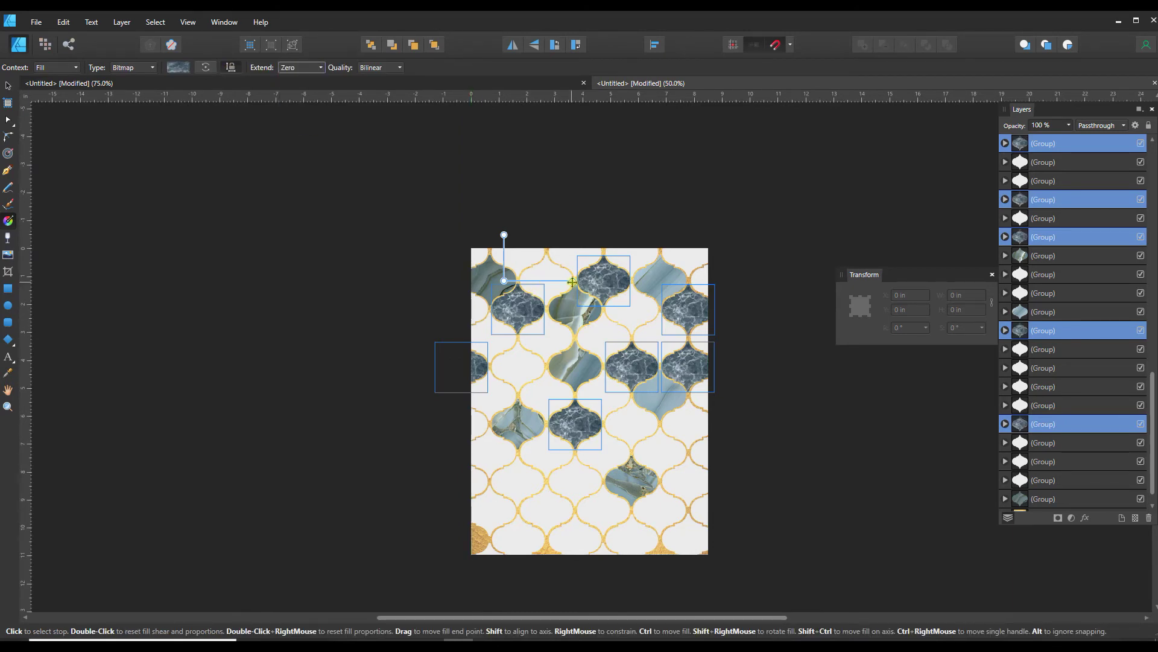
{"action": "left_click_drag", "start_coordinate": [573, 280], "coordinate": [783, 248]}
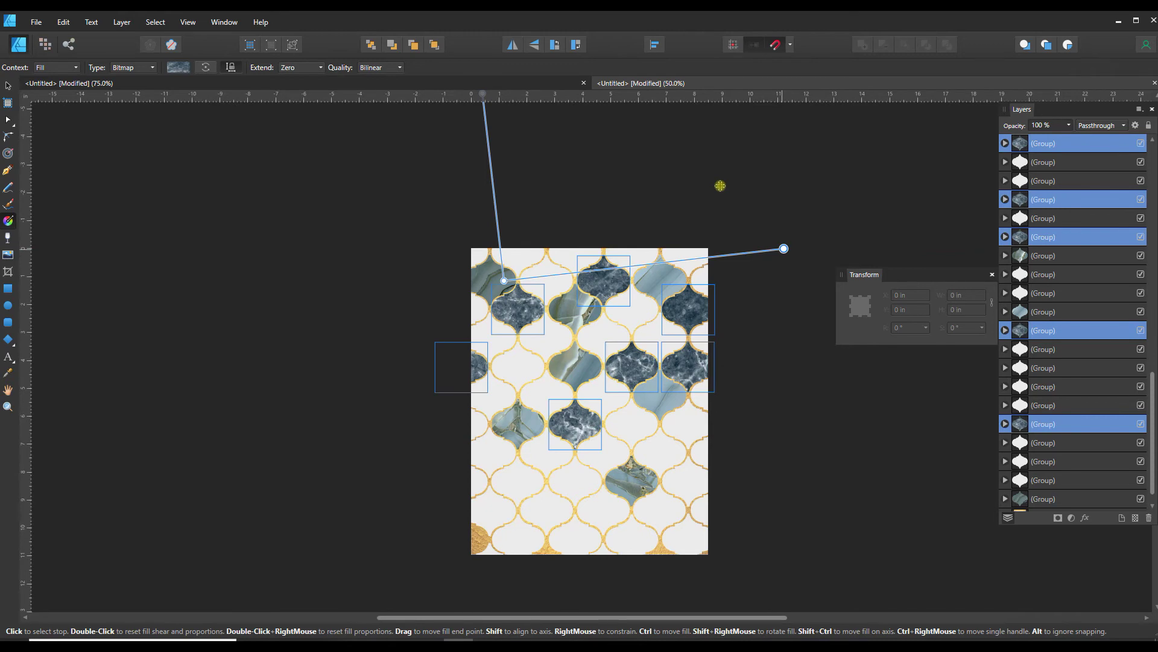
{"action": "key", "text": "ctrl+d"}
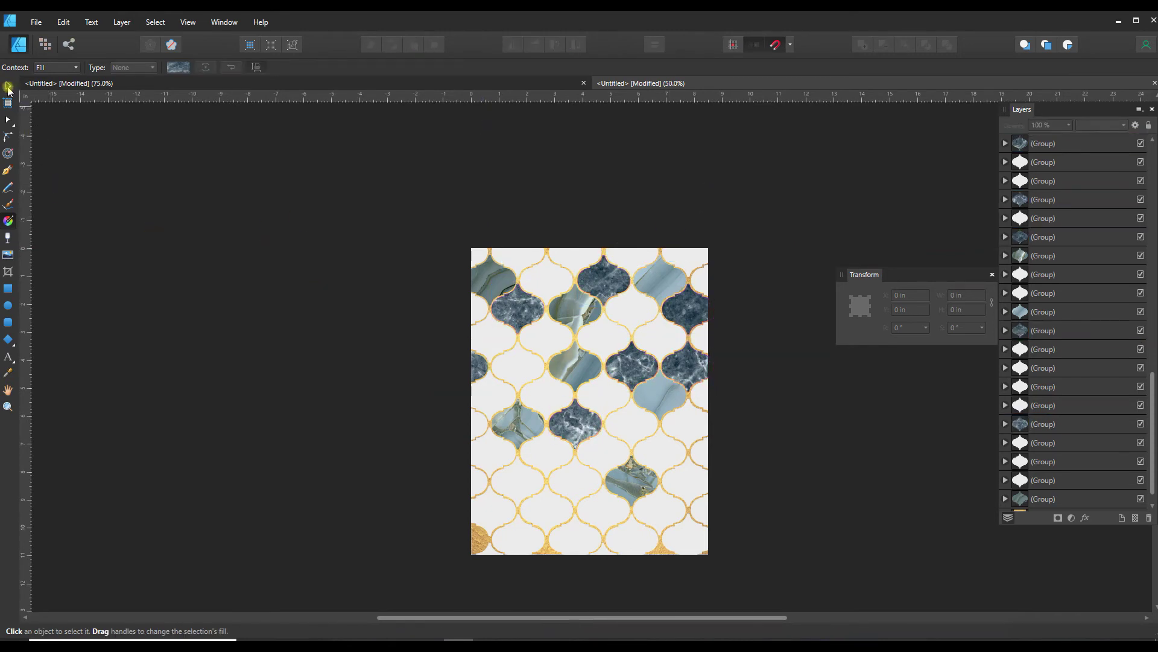
- Select eight lantern tiles scattered across the upper half of the pattern
{"action": "left_click", "coordinate": [8, 87]}
{"action": "left_click", "coordinate": [553, 286]}
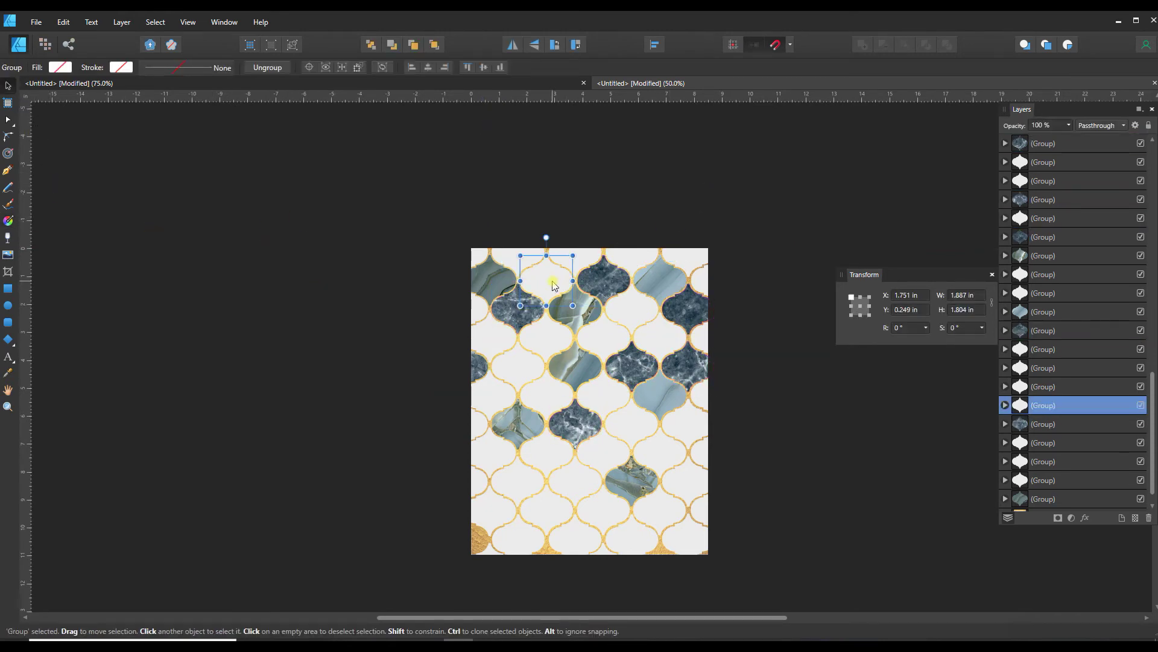
{"action": "left_click", "coordinate": [548, 343], "text": "shift"}
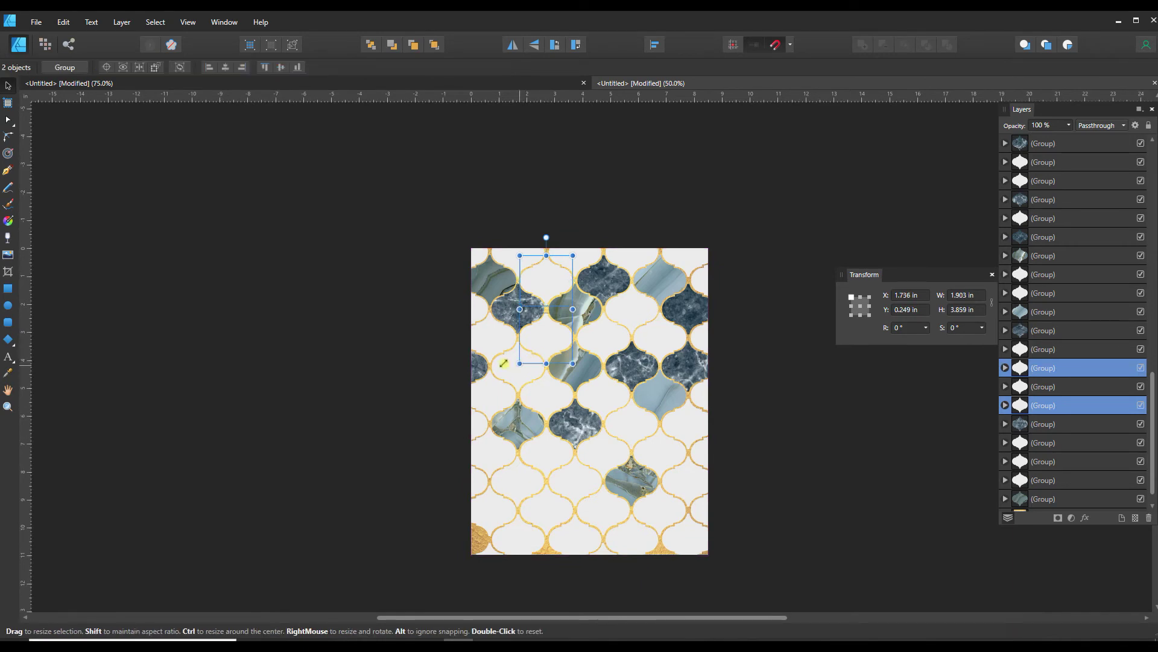
{"action": "left_click", "coordinate": [492, 346], "text": "shift"}
{"action": "left_click", "coordinate": [611, 398], "text": "shift"}
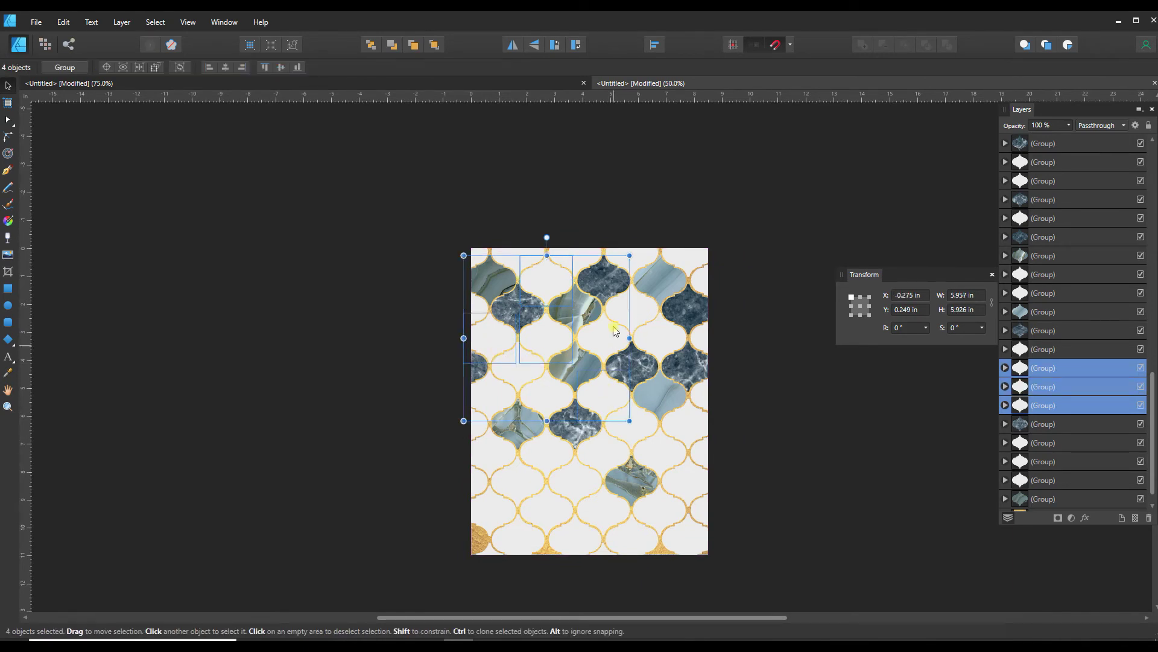
{"action": "left_click", "coordinate": [616, 319], "text": "shift"}
{"action": "left_click", "coordinate": [643, 311], "text": "shift"}
{"action": "left_click", "coordinate": [697, 338], "text": "shift"}
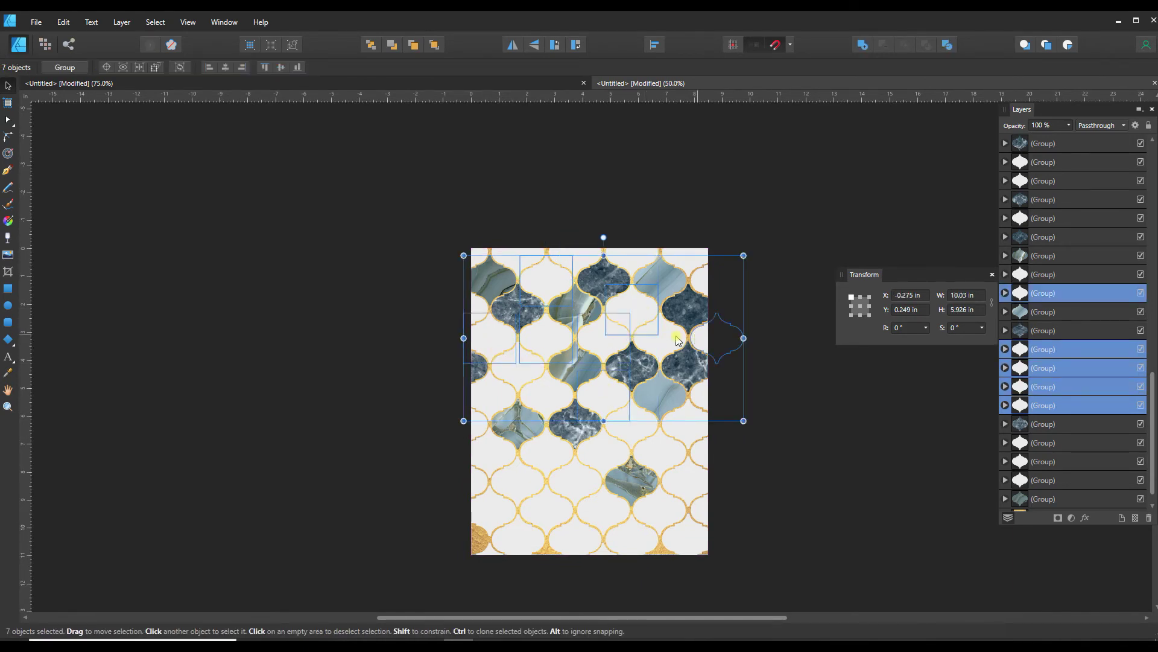
{"action": "left_click", "coordinate": [666, 339], "text": "shift"}
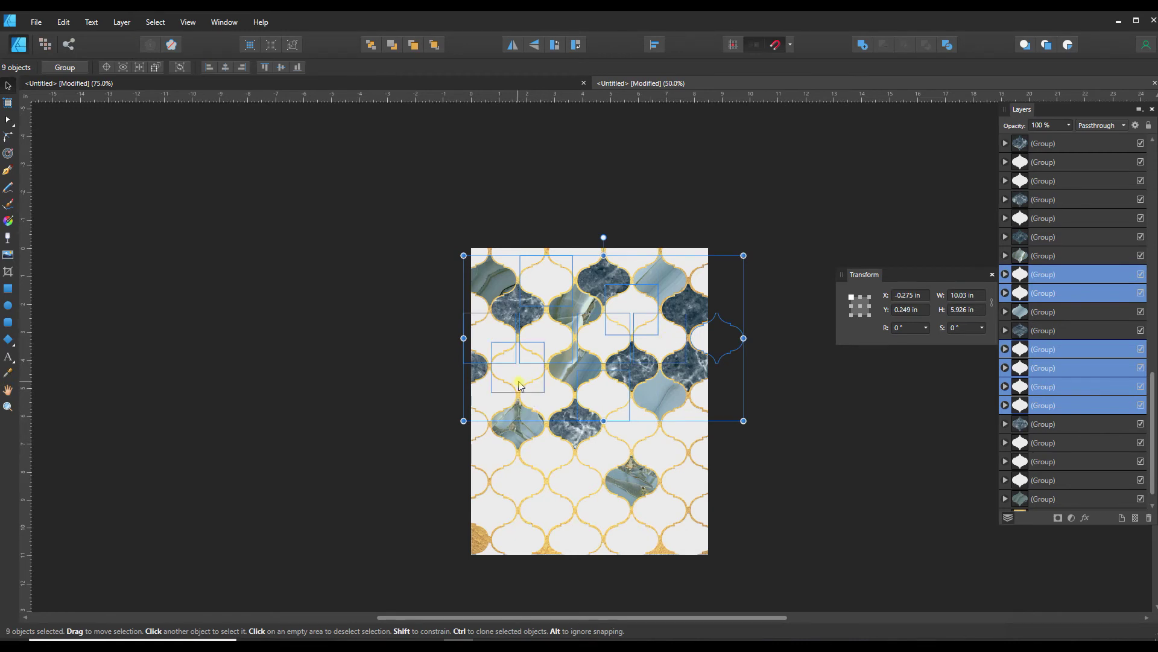
- Fill the selected tiles with the abstract-2055567_1920.jpg bitmap image
{"action": "left_click", "coordinate": [9, 223]}
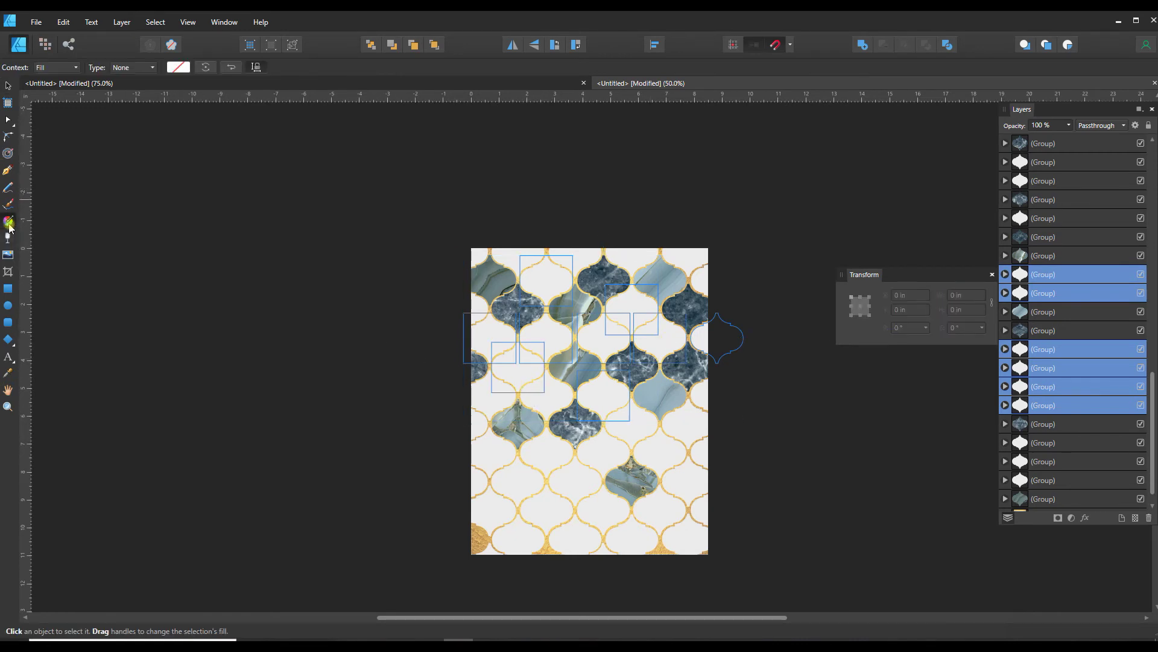
{"action": "left_click", "coordinate": [138, 67]}
{"action": "left_click", "coordinate": [123, 164]}
{"action": "left_click", "coordinate": [226, 120]}
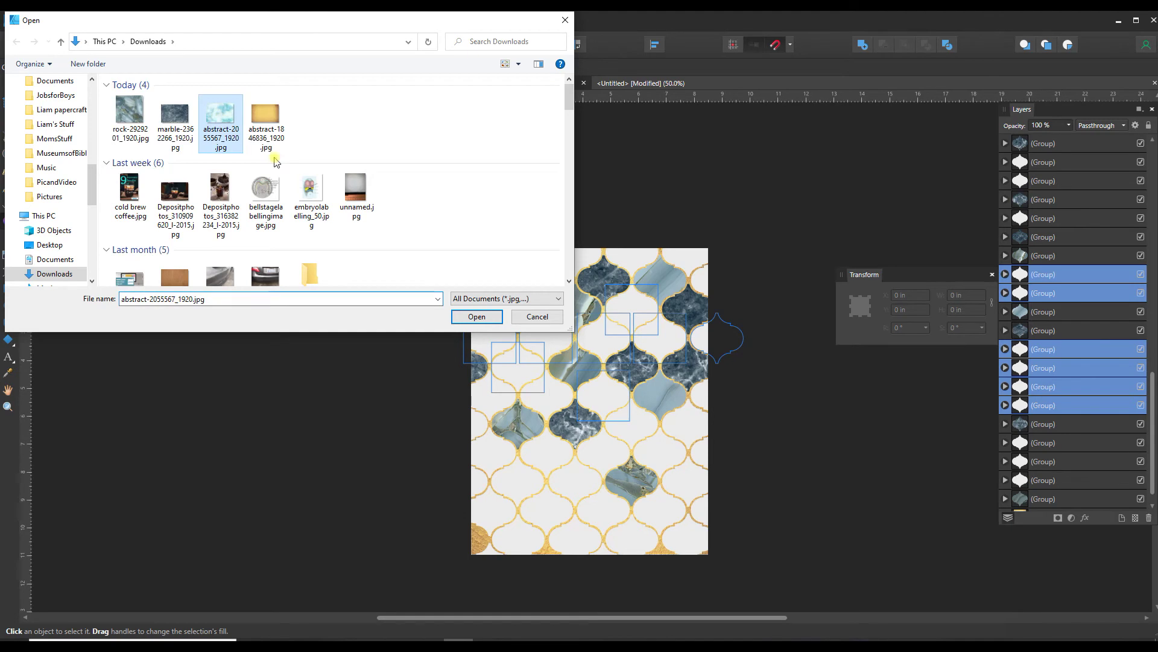
{"action": "left_click", "coordinate": [476, 315]}
- Set the aqua fill's Extend to Zero, enlarge and angle it, then deselect
{"action": "left_click", "coordinate": [295, 68]}
{"action": "left_click", "coordinate": [290, 121]}
{"action": "left_click_drag", "start_coordinate": [572, 281], "coordinate": [831, 266]}
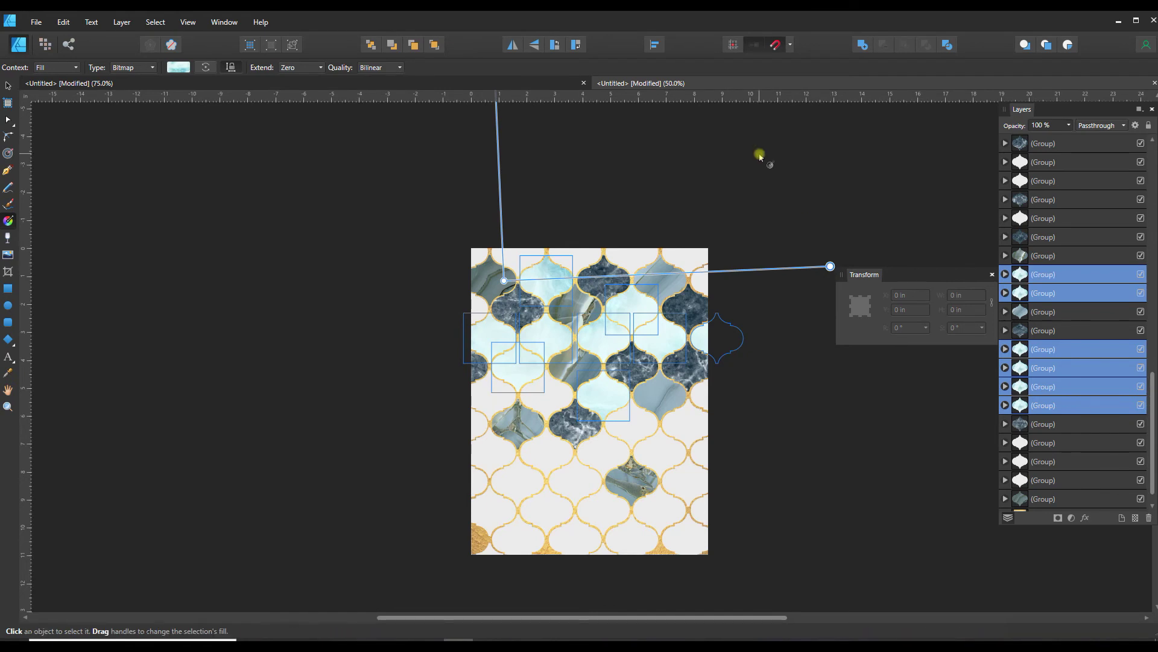
{"action": "key", "text": "ctrl+d"}
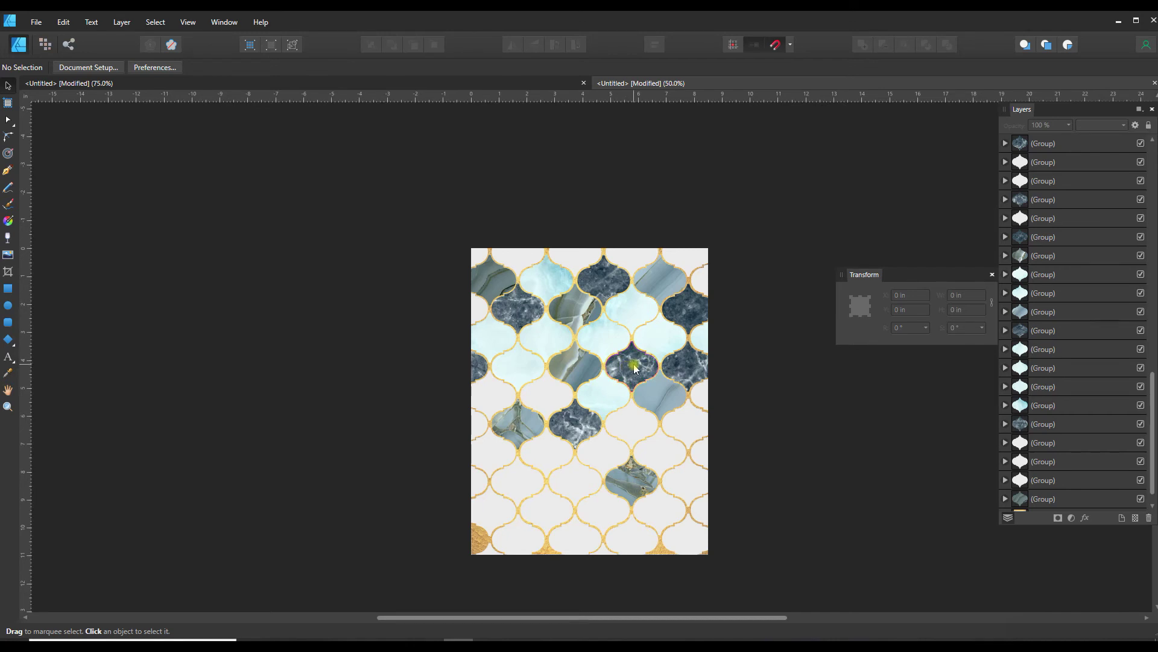
- Select the fill of the dark marble tile at the page's right edge with the Fill tool
{"action": "left_click", "coordinate": [692, 366]}
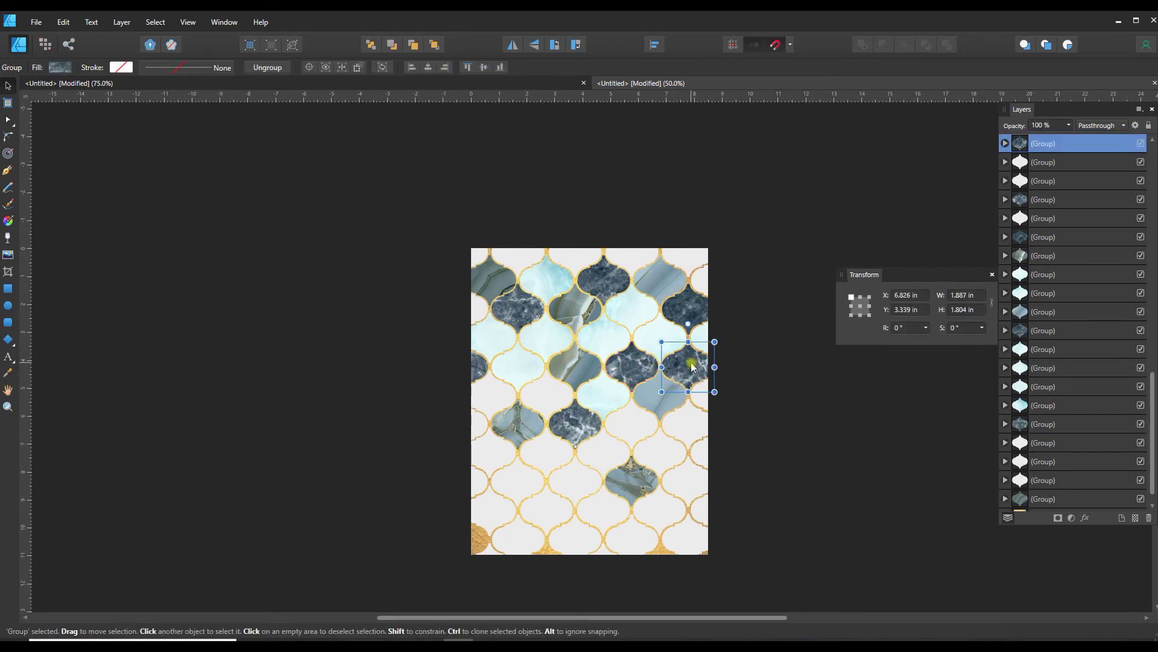
{"action": "left_click", "coordinate": [59, 68]}
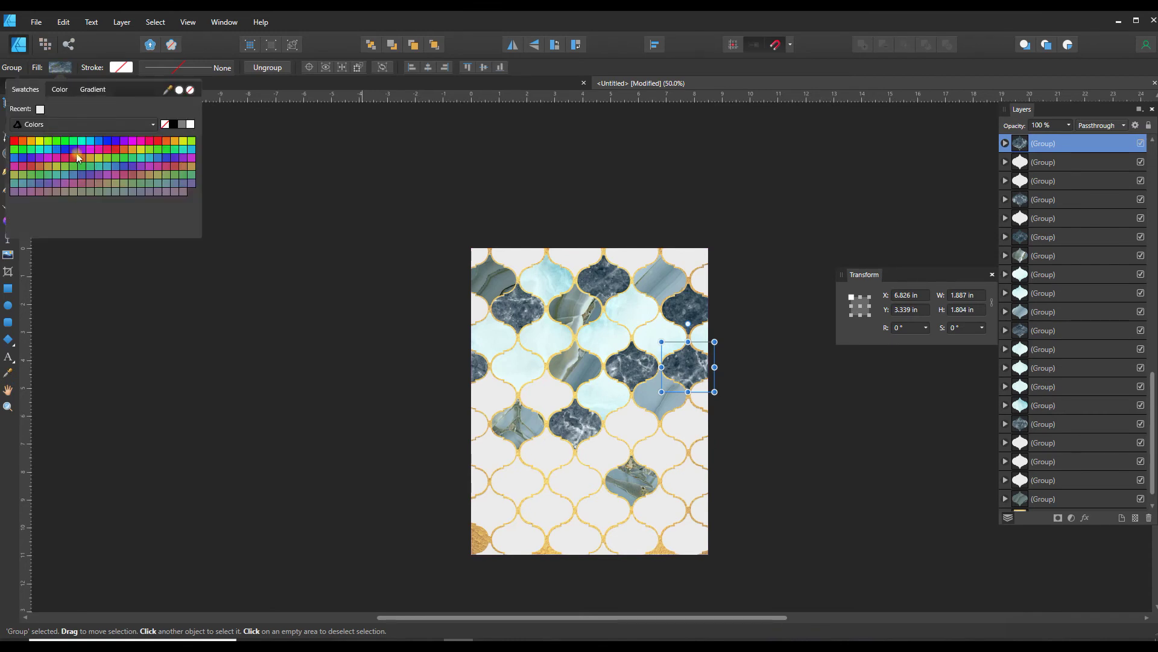
{"action": "left_click", "coordinate": [269, 370]}
{"action": "left_click", "coordinate": [8, 223]}
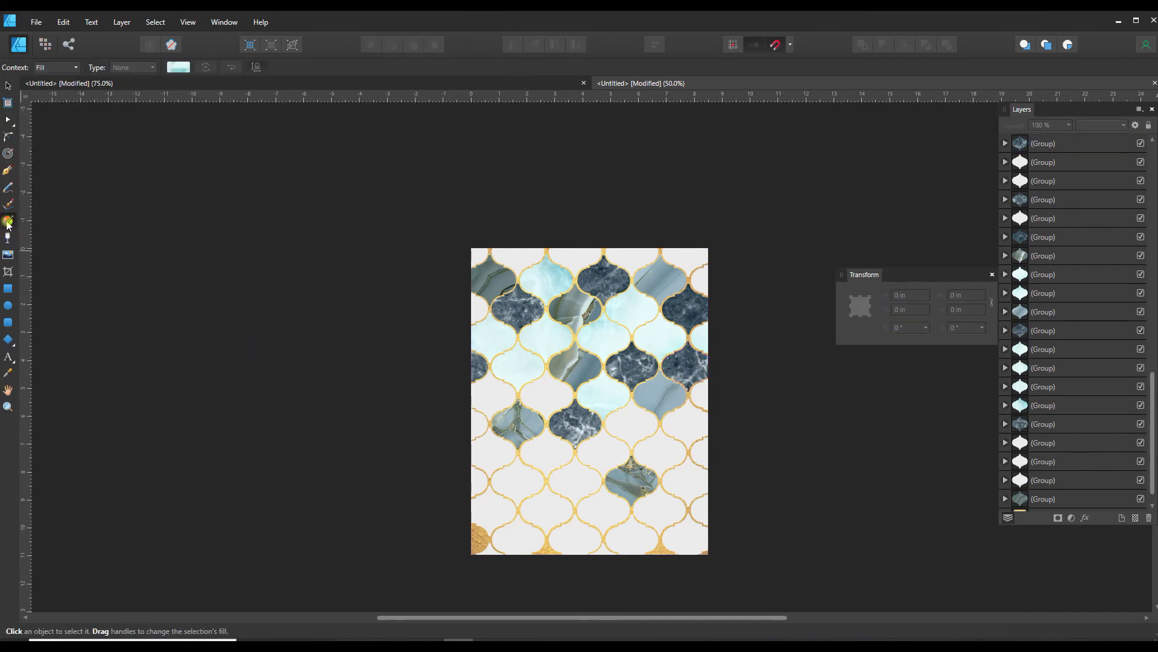
{"action": "left_click", "coordinate": [673, 365]}
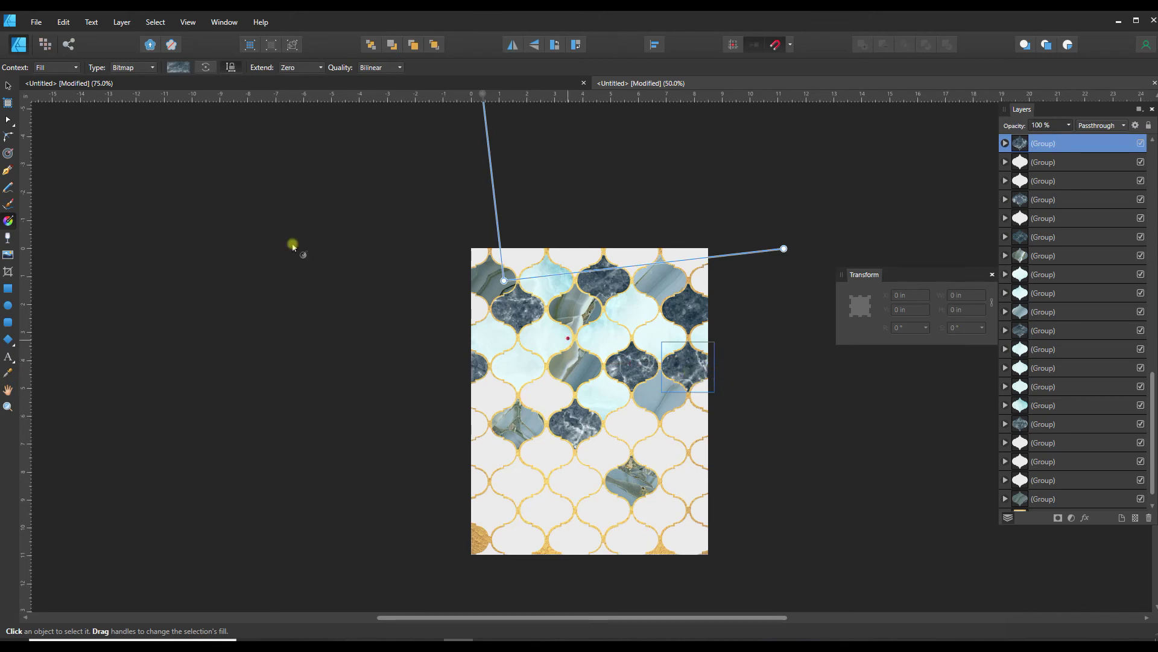
{"action": "left_click", "coordinate": [193, 262]}
- Give the right tile a Bitmap fill of the pale aqua abstract image, wrapped and repositioned
{"action": "left_click", "coordinate": [133, 68]}
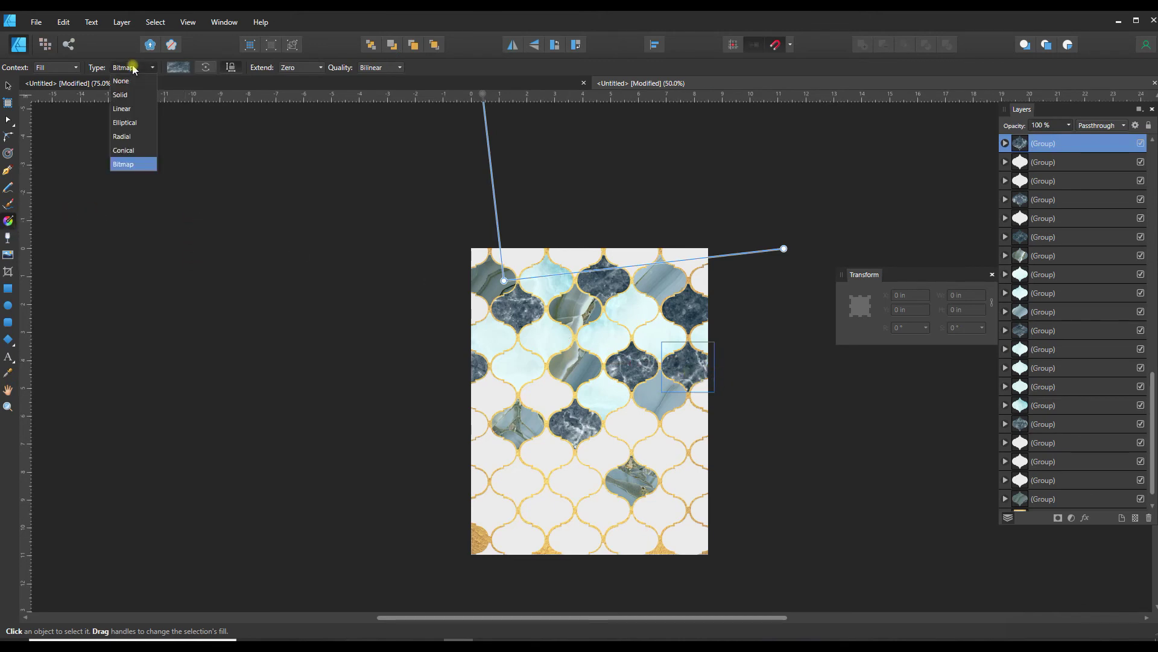
{"action": "left_click", "coordinate": [179, 67]}
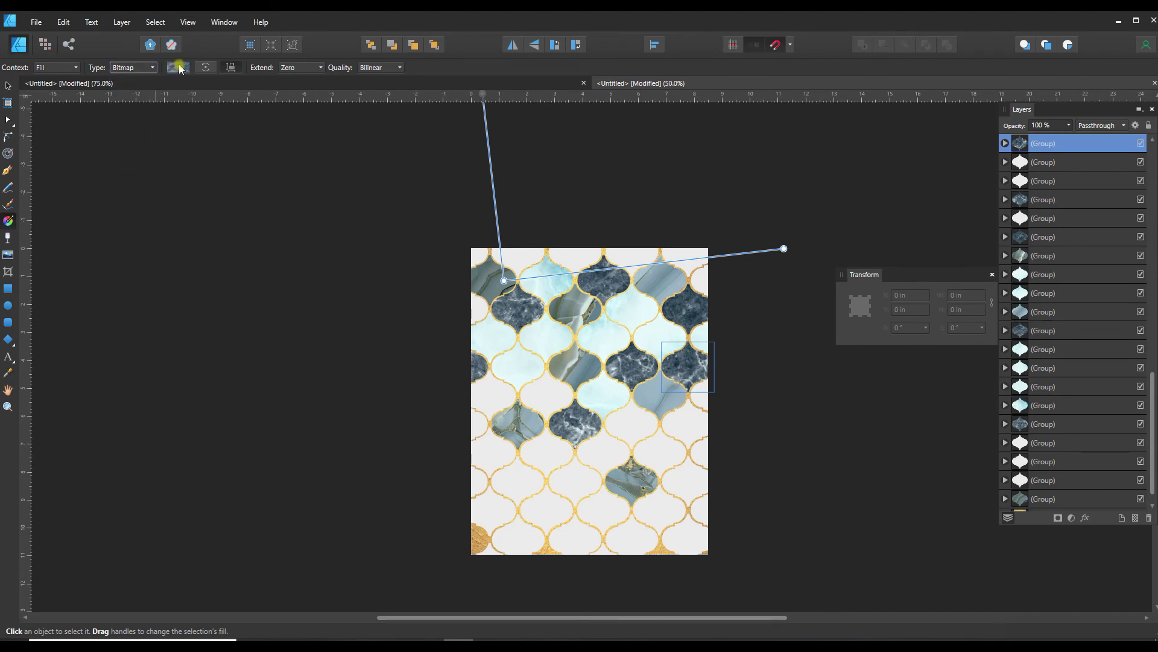
{"action": "left_click", "coordinate": [134, 67]}
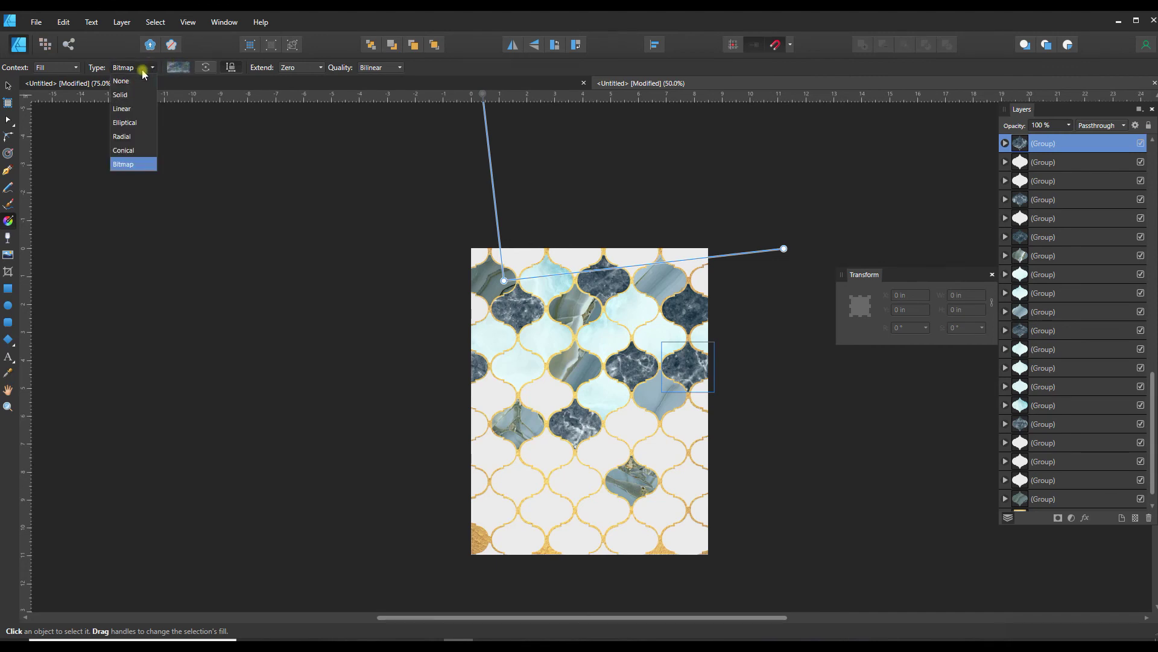
{"action": "left_click", "coordinate": [123, 164]}
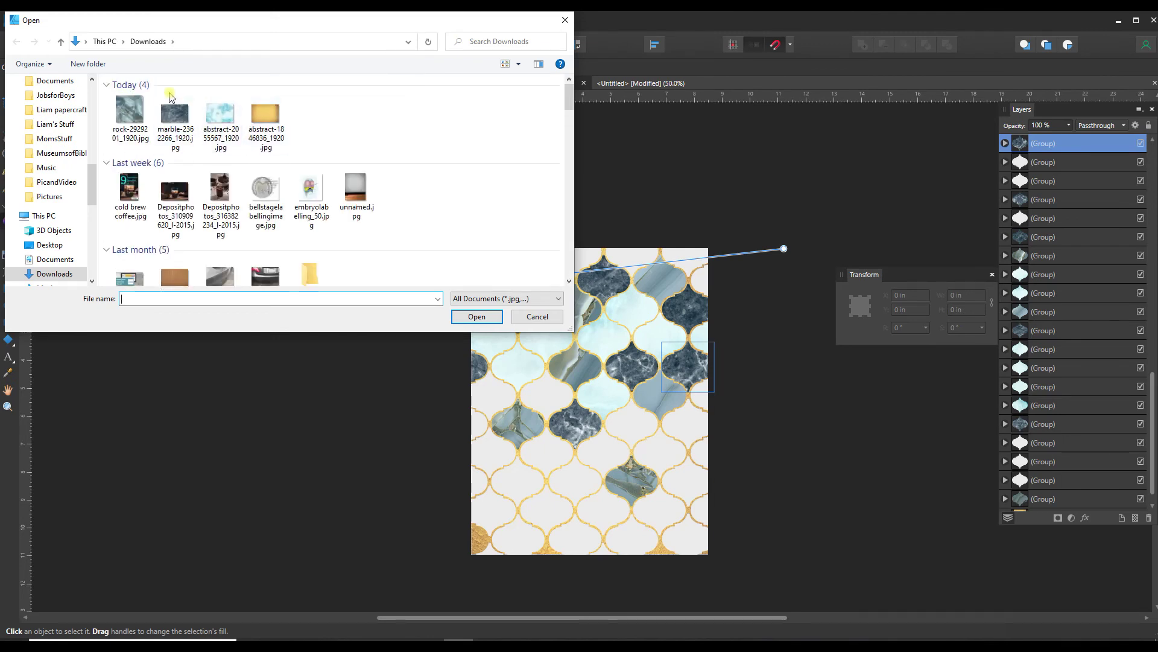
{"action": "left_click", "coordinate": [216, 118]}
{"action": "left_click", "coordinate": [477, 316]}
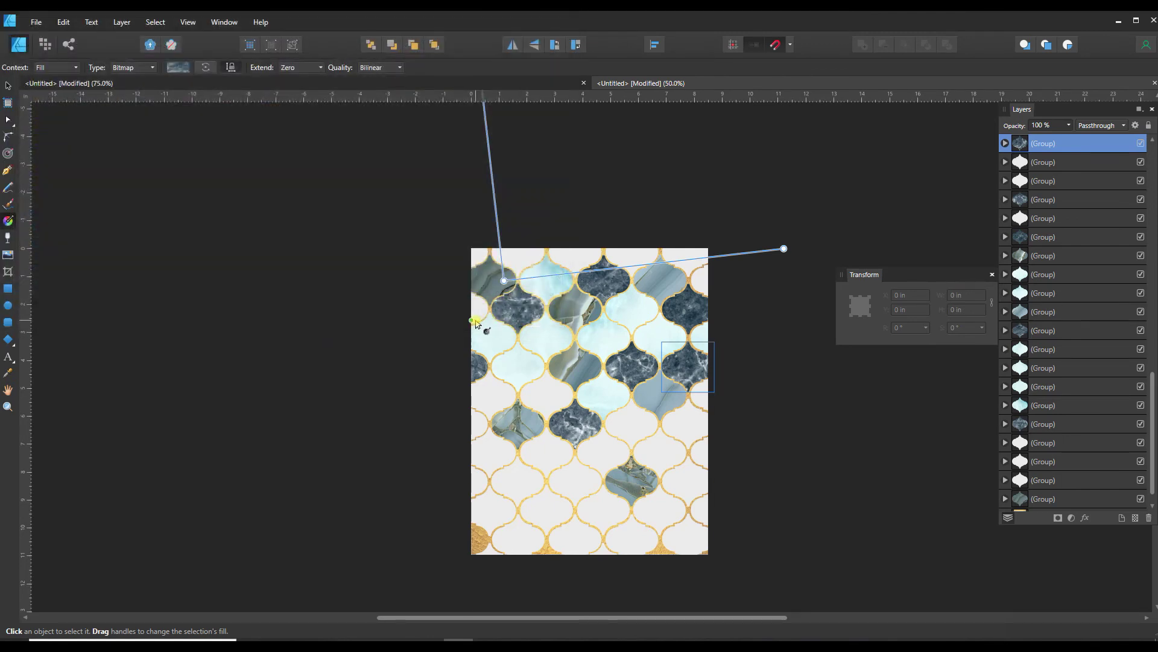
{"action": "left_click", "coordinate": [620, 394]}
{"action": "left_click_drag", "start_coordinate": [619, 395], "coordinate": [607, 342]}
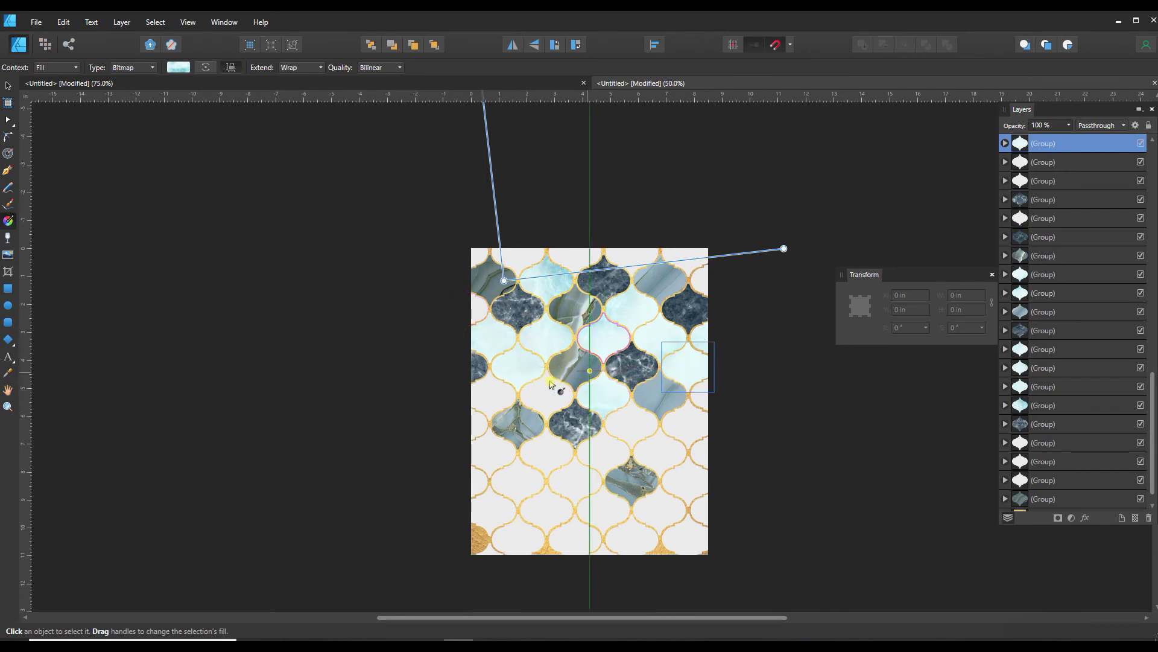
- Fill a left-side tile with the rock-2929201_1920.jpg bitmap, then deselect it
{"action": "left_click", "coordinate": [528, 356]}
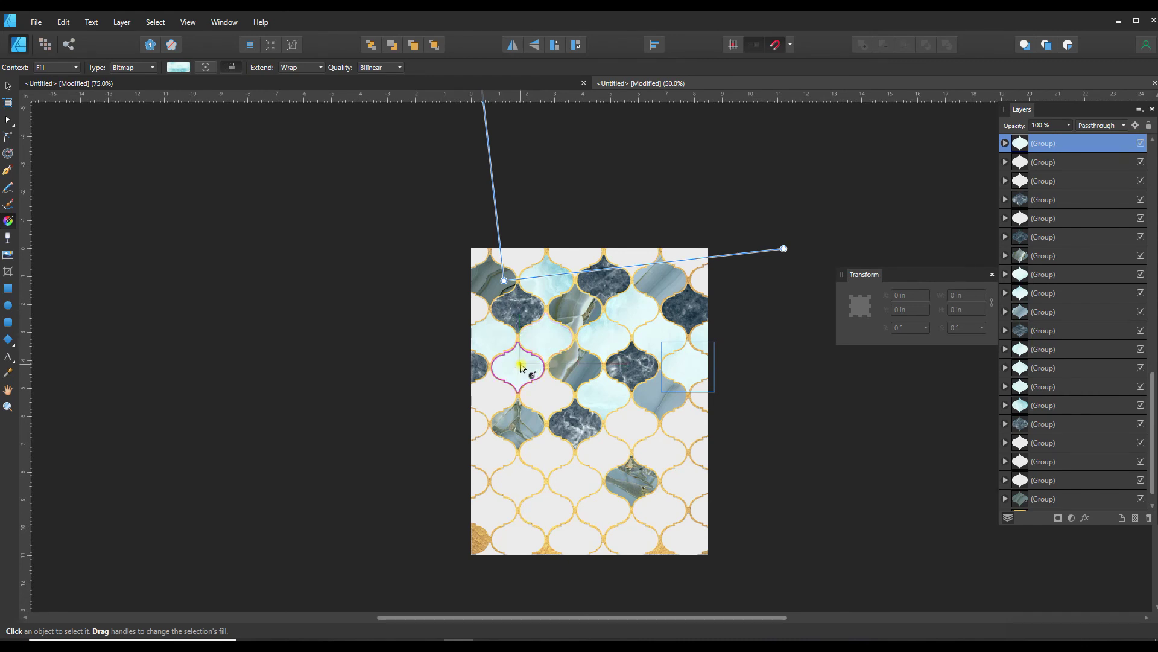
{"action": "left_click_drag", "start_coordinate": [526, 364], "coordinate": [517, 362]}
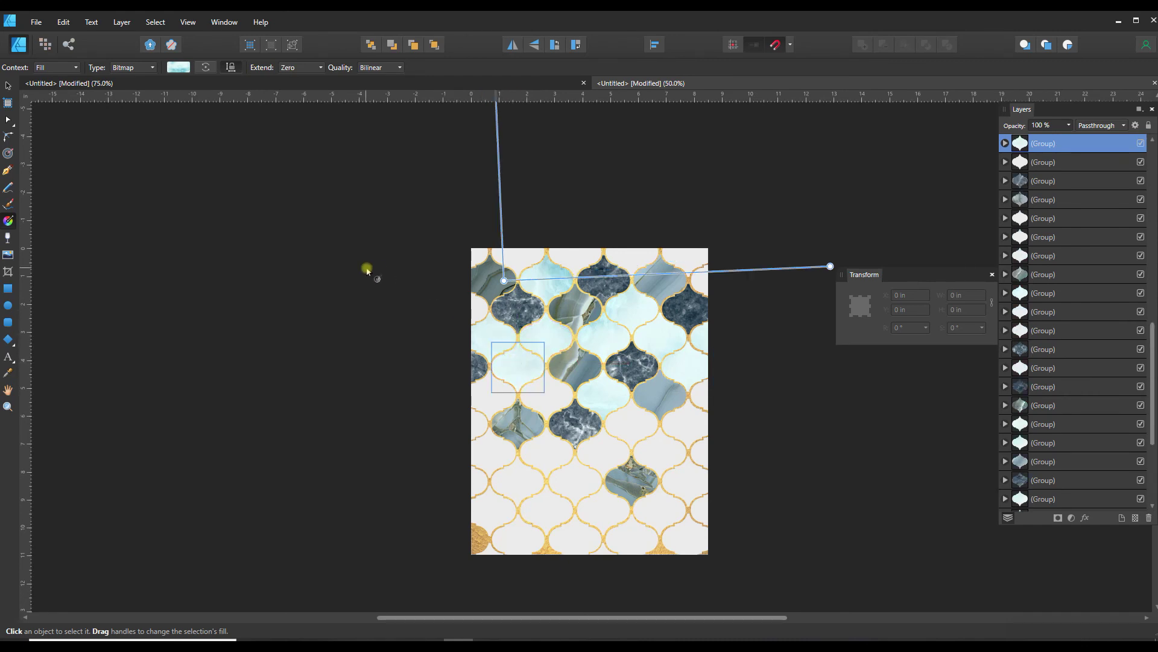
{"action": "left_click", "coordinate": [139, 69]}
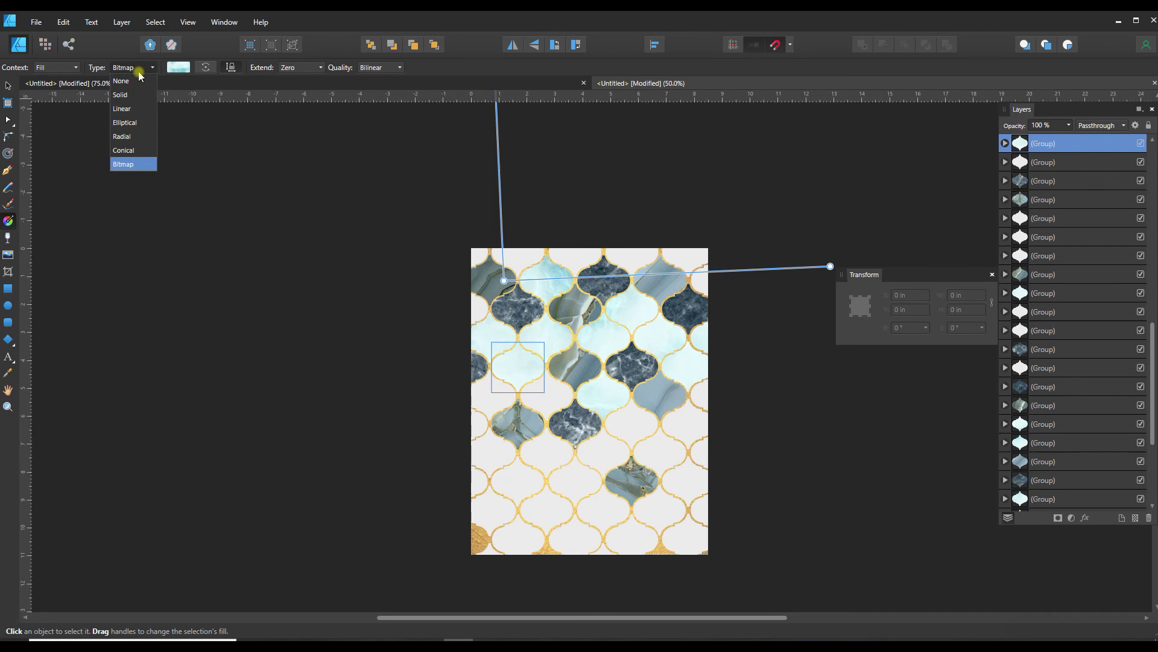
{"action": "left_click", "coordinate": [133, 165]}
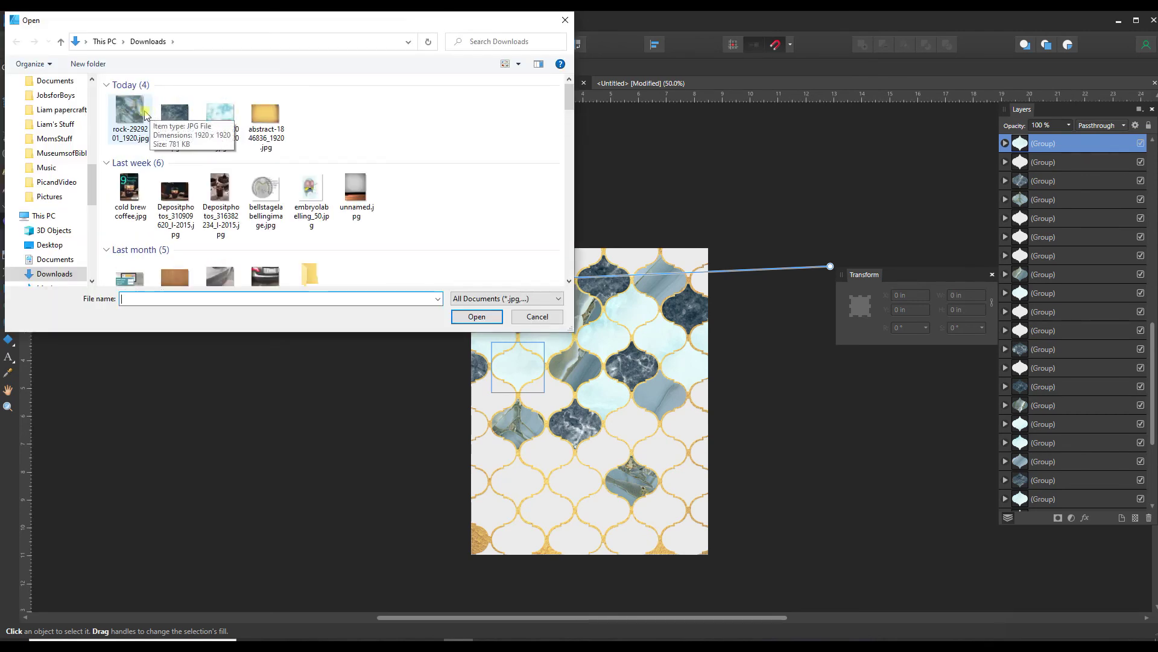
{"action": "left_click", "coordinate": [132, 115]}
{"action": "double_click", "coordinate": [131, 114]}
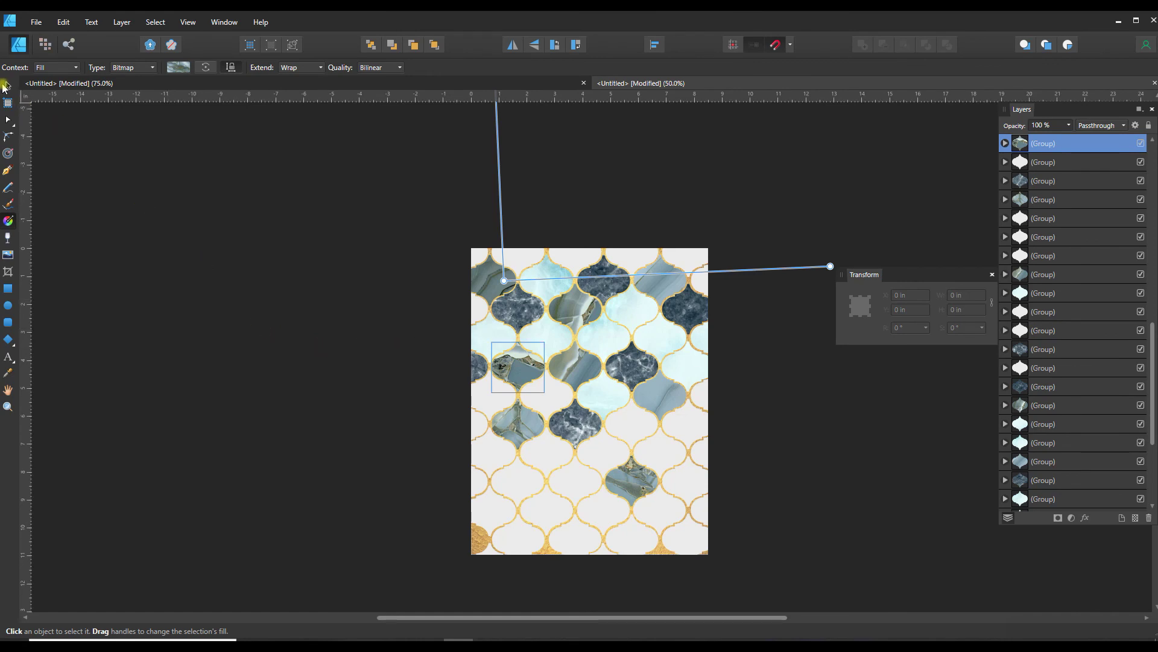
{"action": "key", "text": "v"}
{"action": "left_click", "coordinate": [250, 377]}
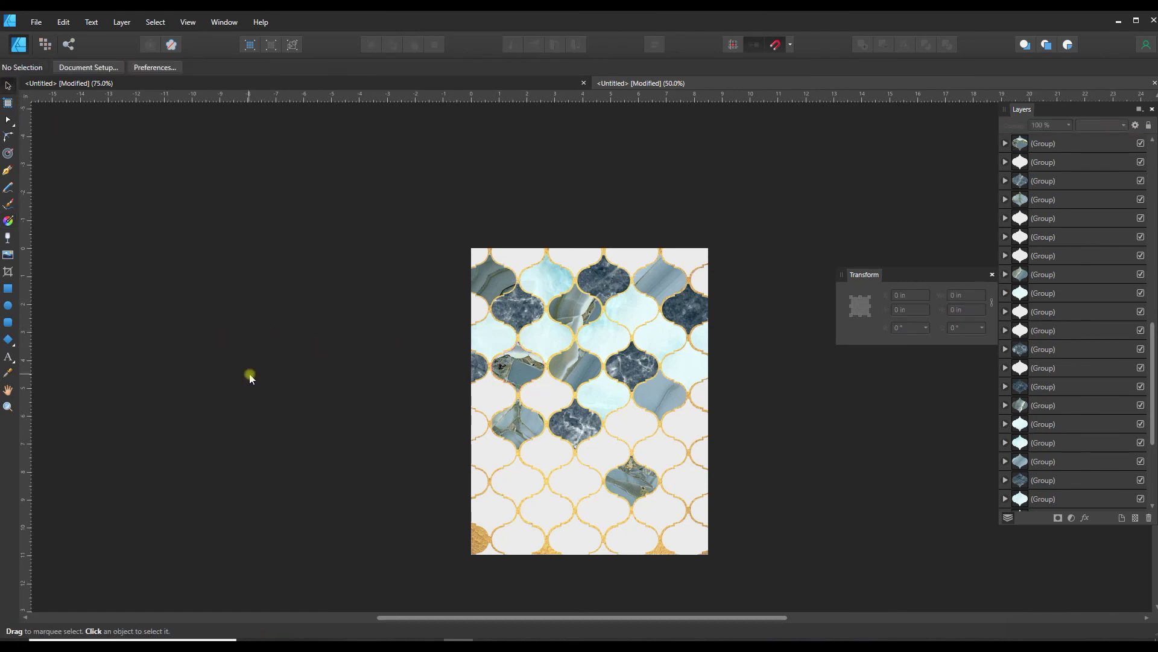
- Zoom in, check the Moroccan tile reference in the browser, and paste a blank lantern tile outline
{"action": "key", "text": "ctrl+equal"}
{"action": "key", "text": "ctrl+equal"}
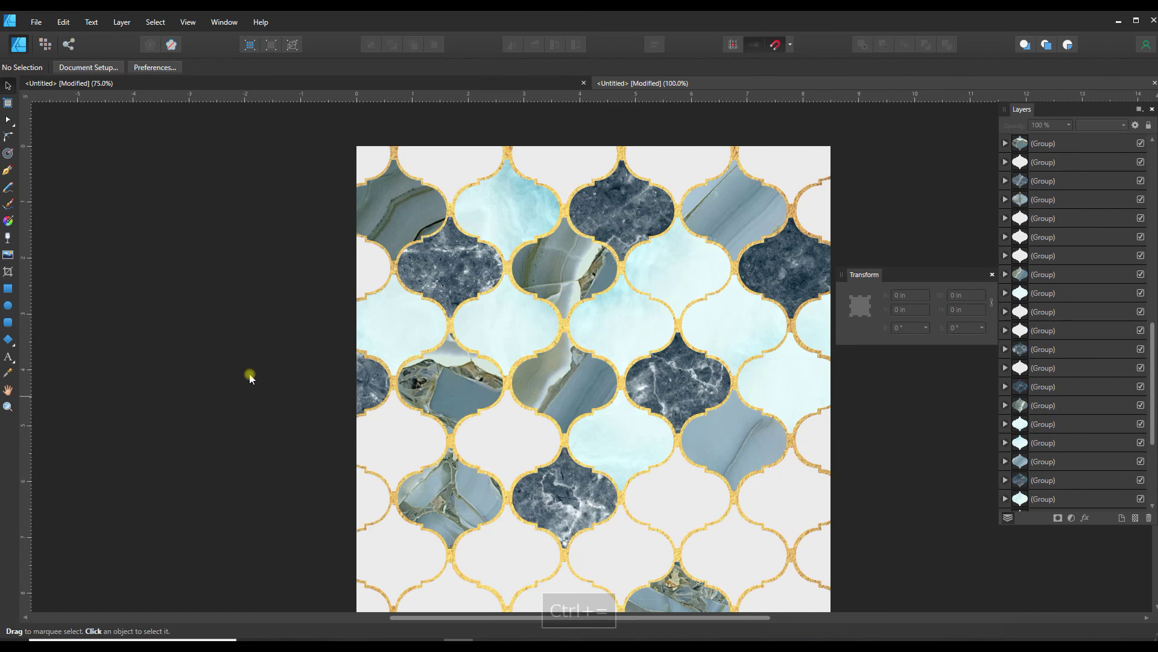
{"action": "scroll", "coordinate": [250, 377], "scroll_direction": "down", "scroll_amount": 3}
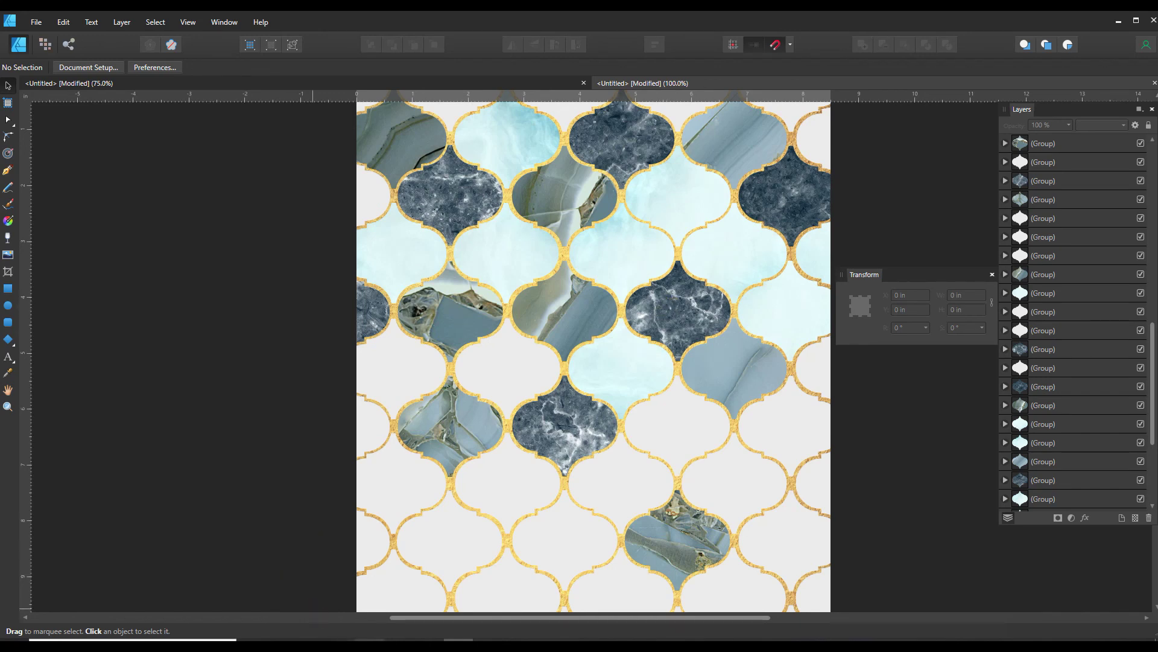
{"action": "key", "text": "alt+Tab"}
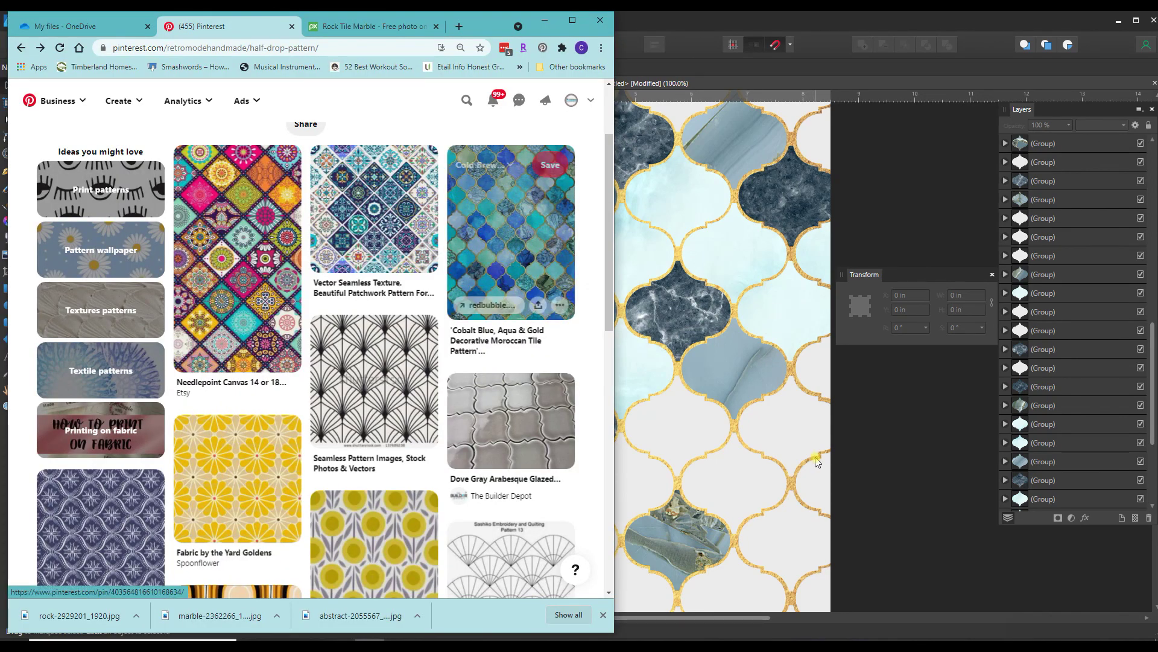
{"action": "mouse_move", "coordinate": [493, 298]}
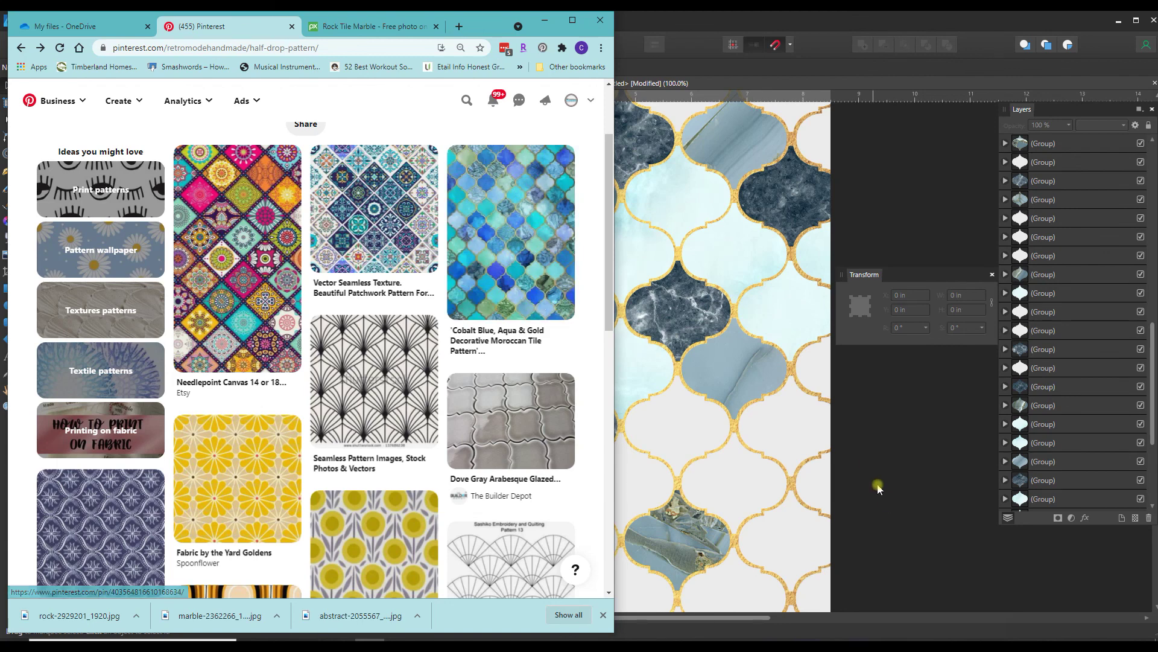
{"action": "left_click", "coordinate": [887, 503]}
{"action": "key", "text": "ctrl+v"}
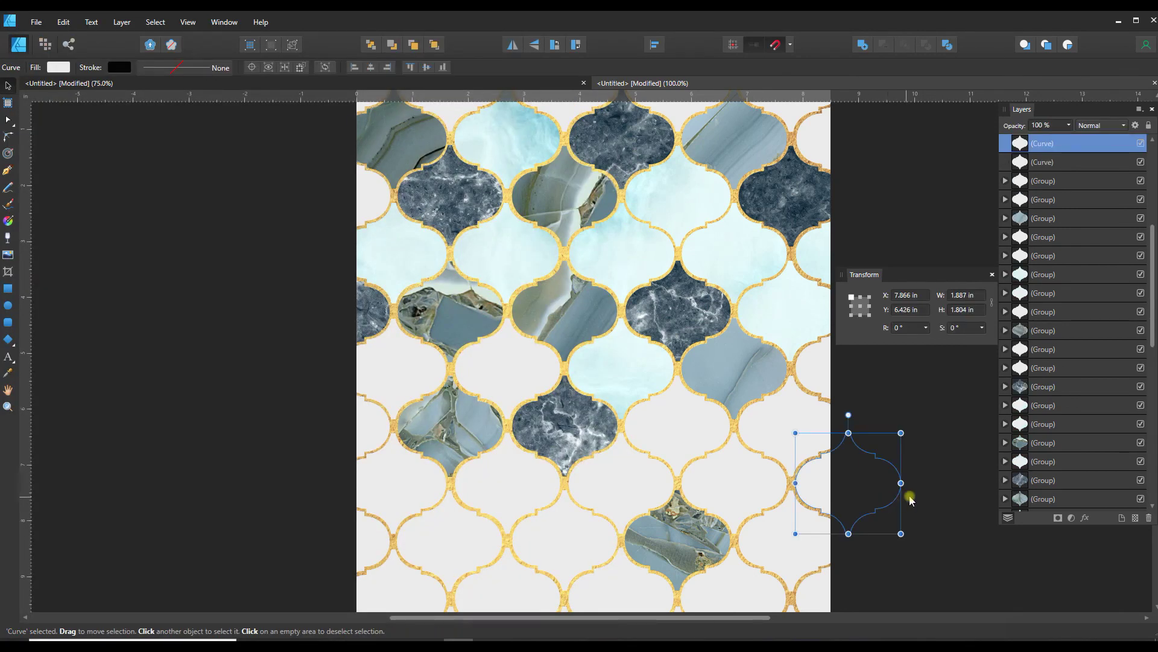